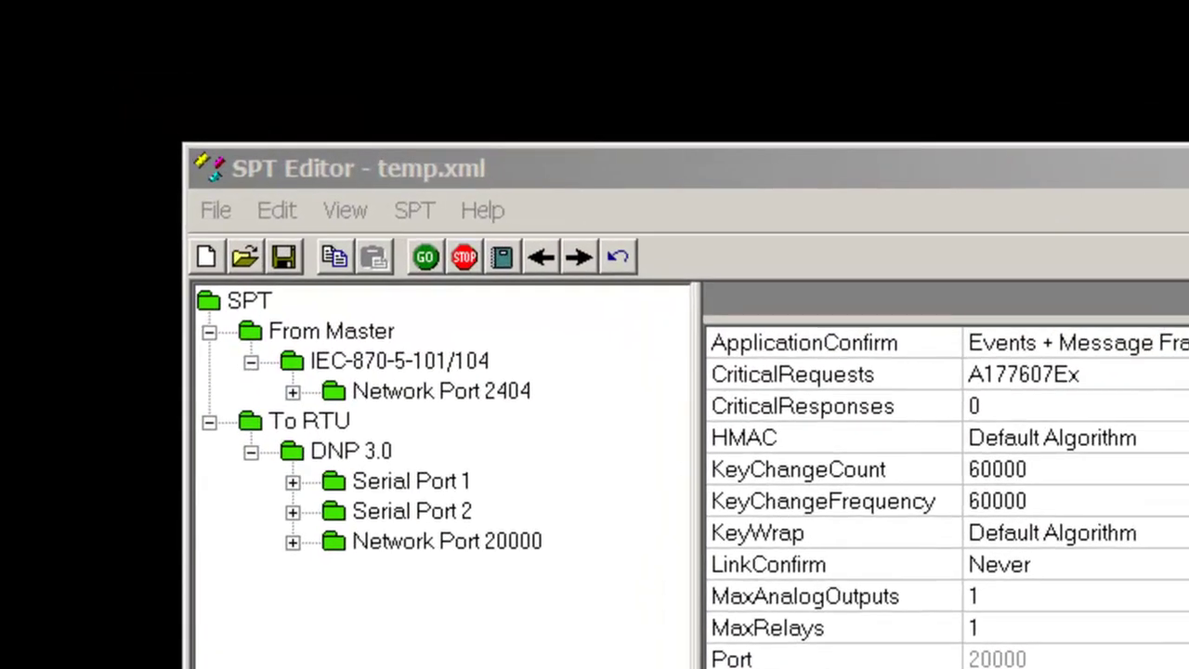
Start remote monitoring on port 3000 with direction To RTU, protocol DNP 3.0 and line 20000
click(417, 211)
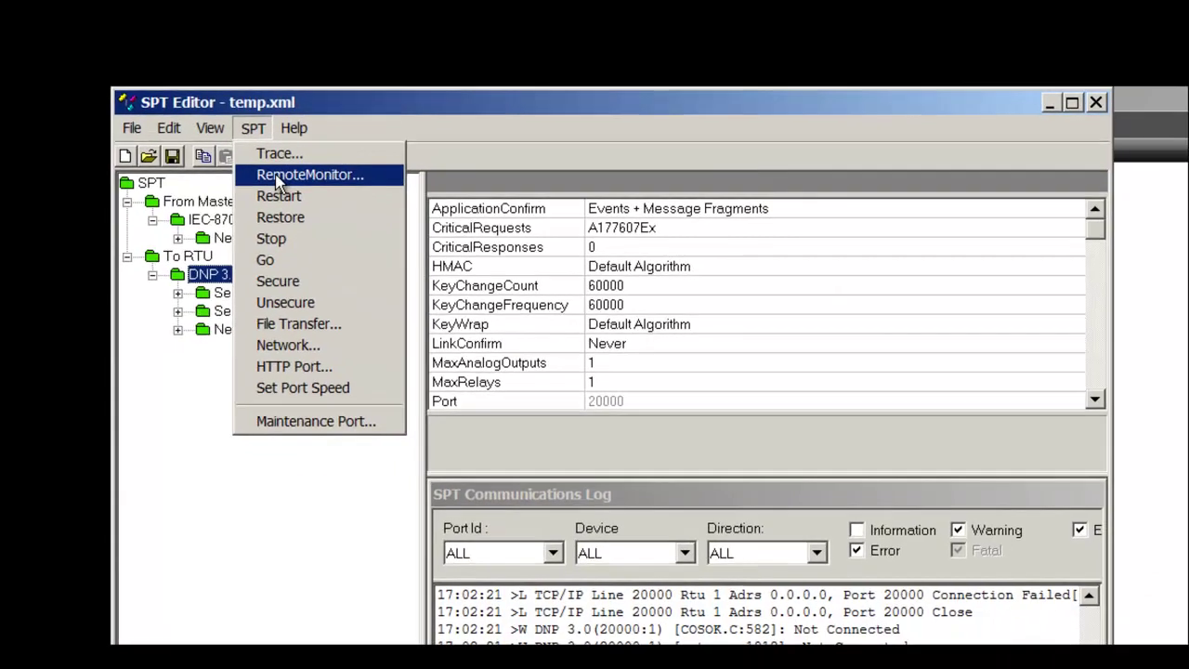
click(435, 277)
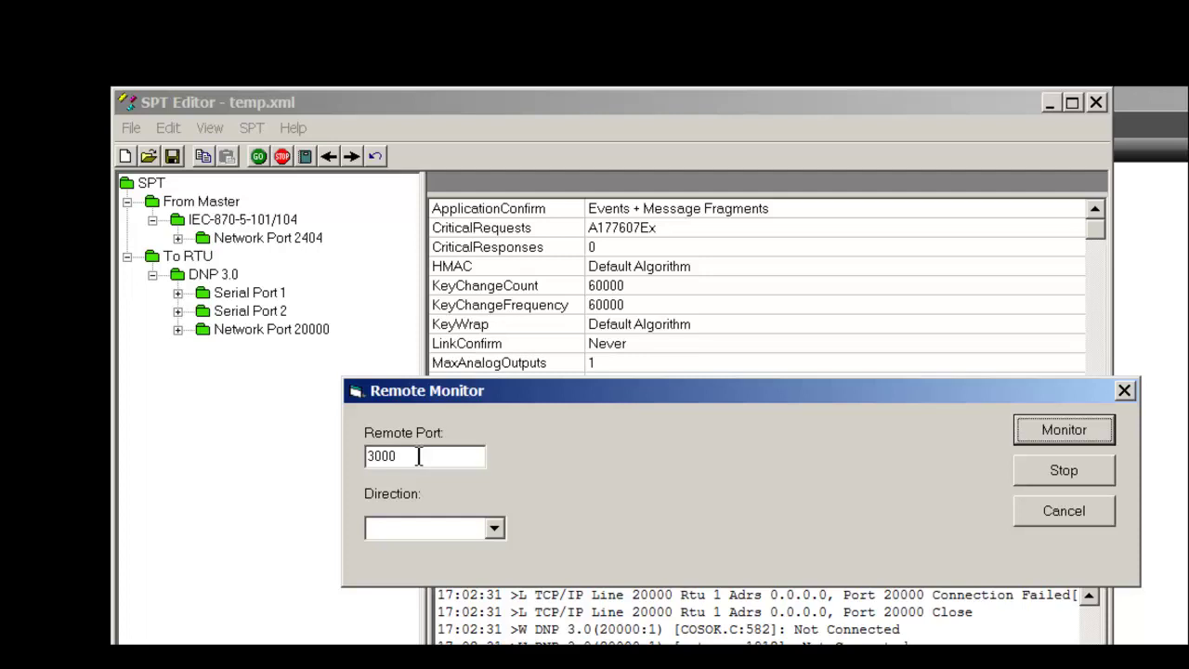
click(493, 529)
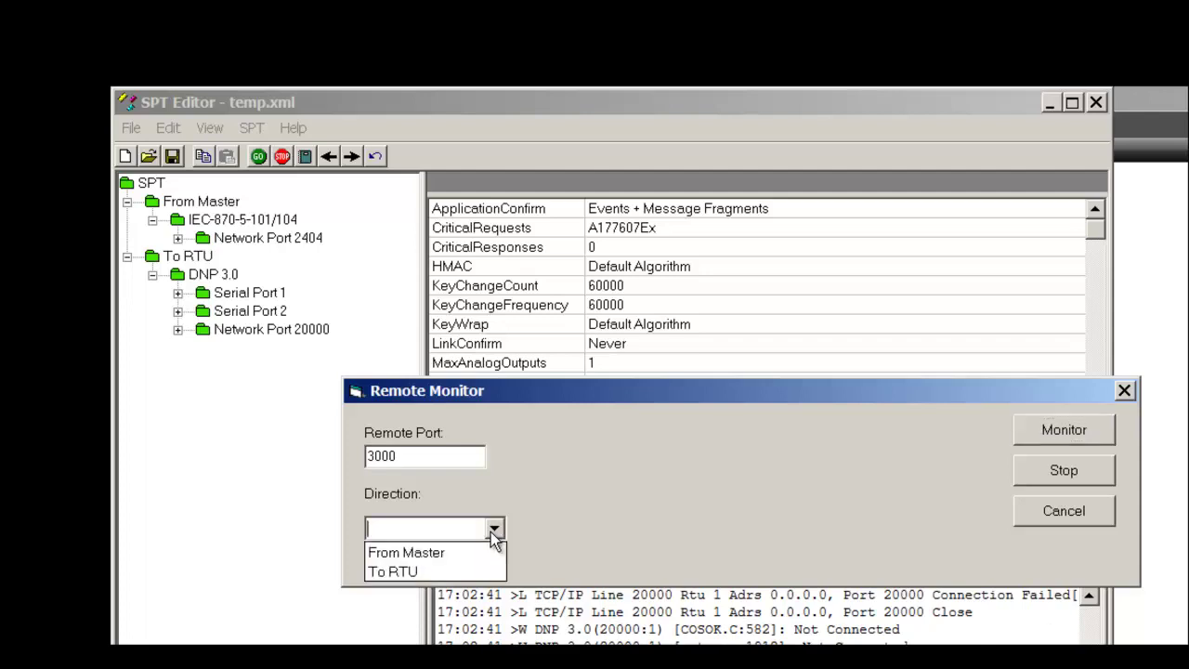
click(460, 574)
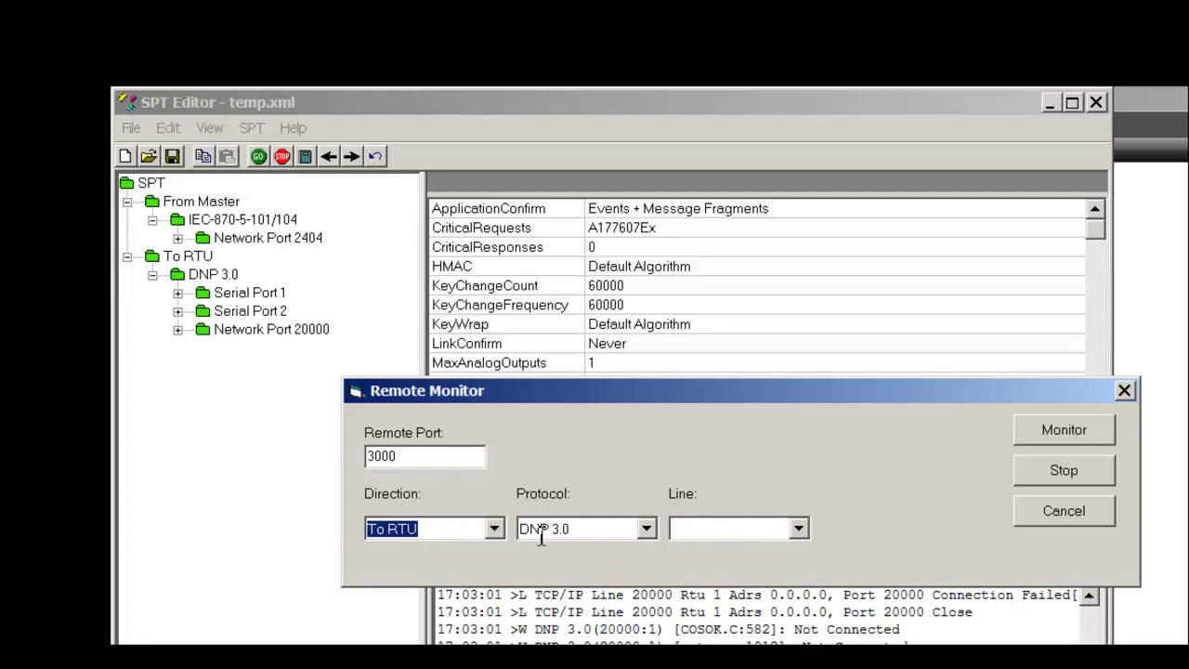
click(801, 531)
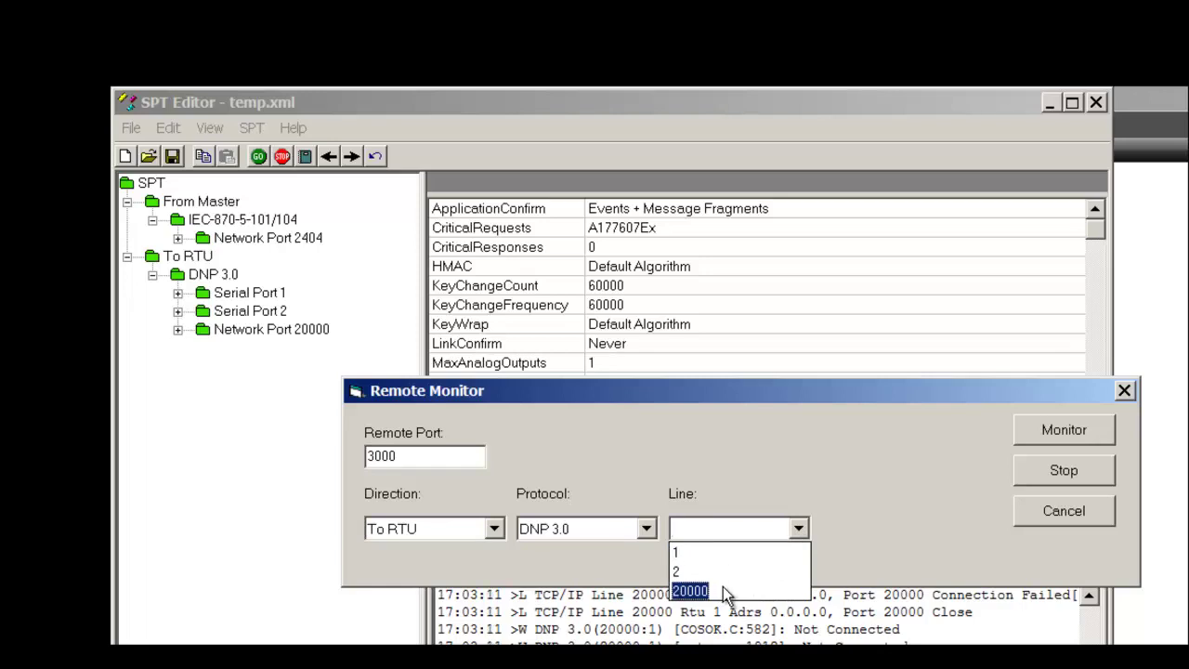
click(724, 591)
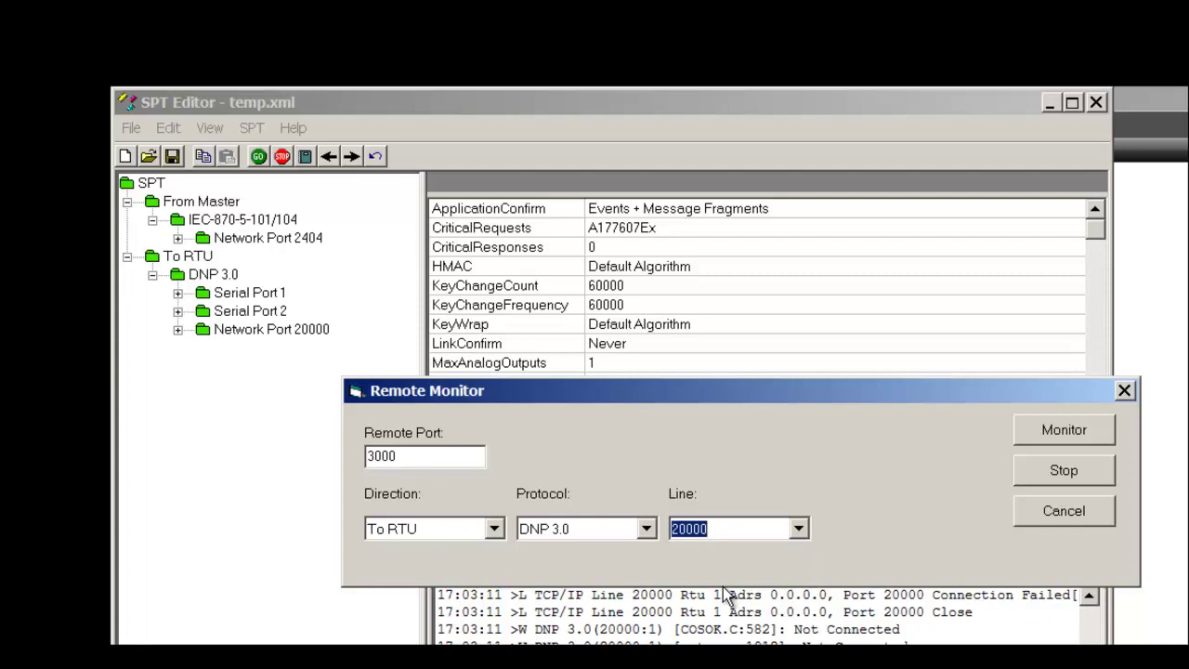
click(1064, 431)
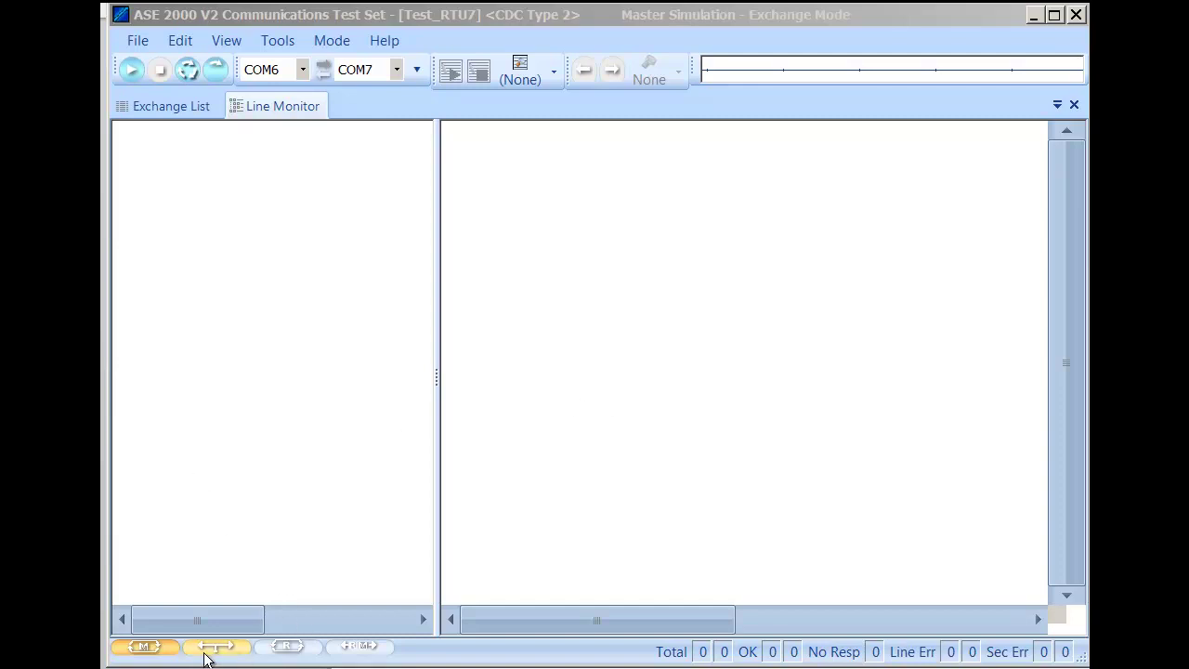
In ASE 2000, switch to Remote Monitor mode and set the connection to address 192.168.1.155, port 3000
click(359, 646)
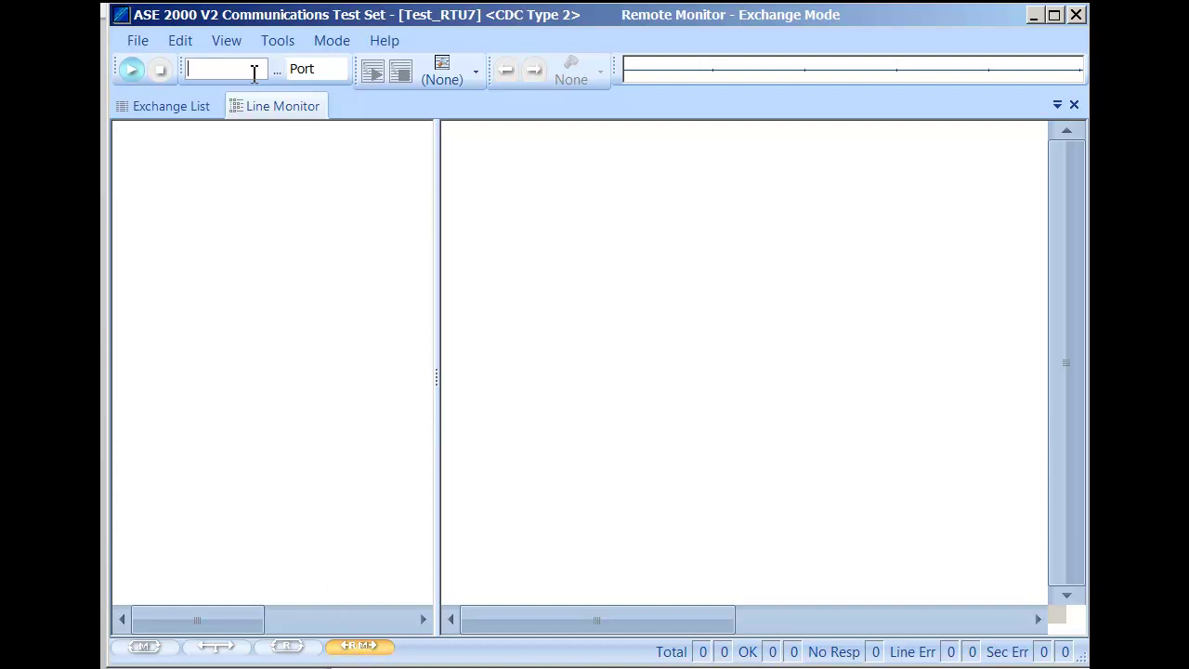
text(192.)
text(168.1)
text(.135)
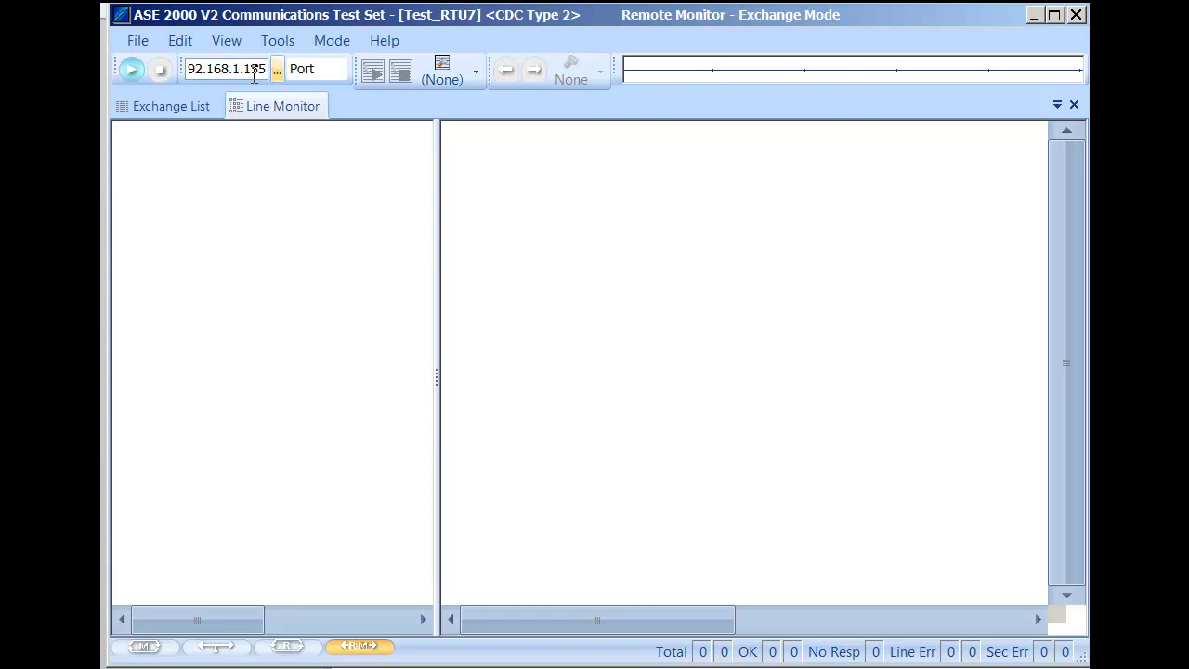
click(340, 69)
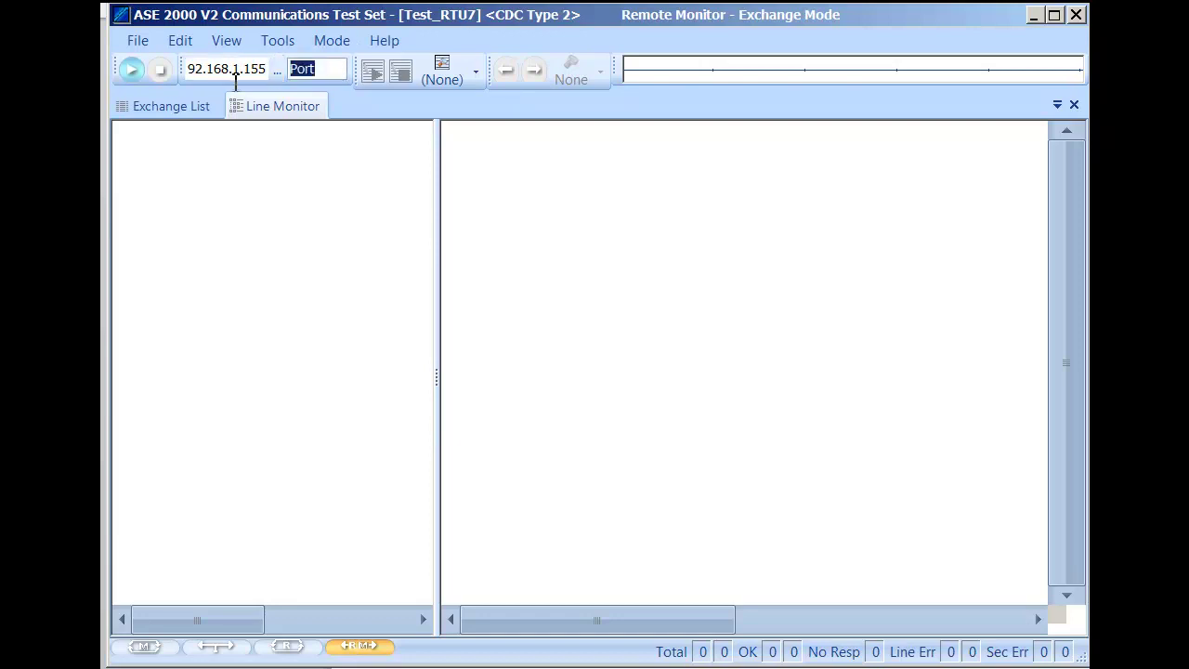
text(2000)
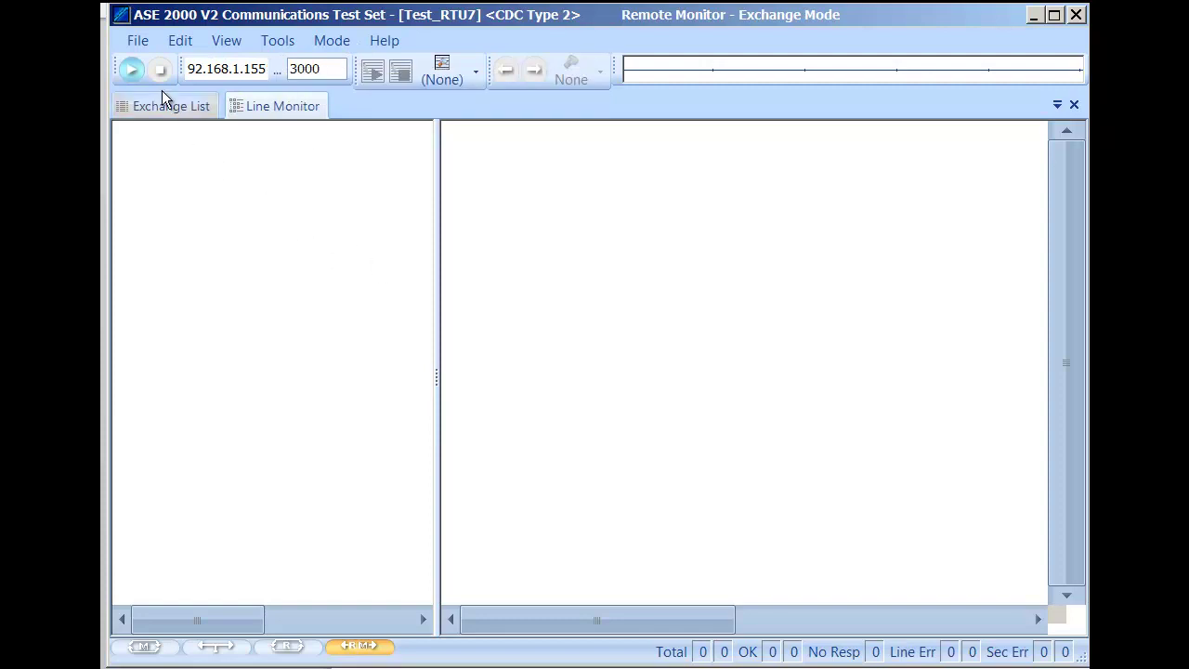
Change the communication protocol to DNP3 LAN/WAN
click(140, 45)
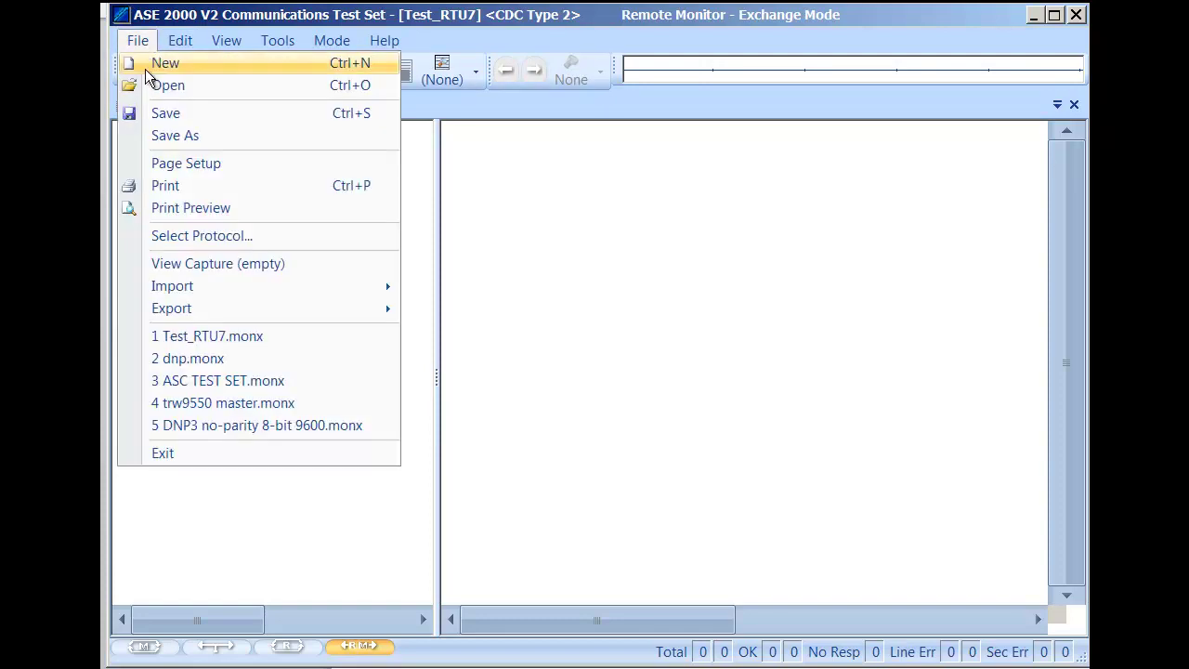
click(220, 242)
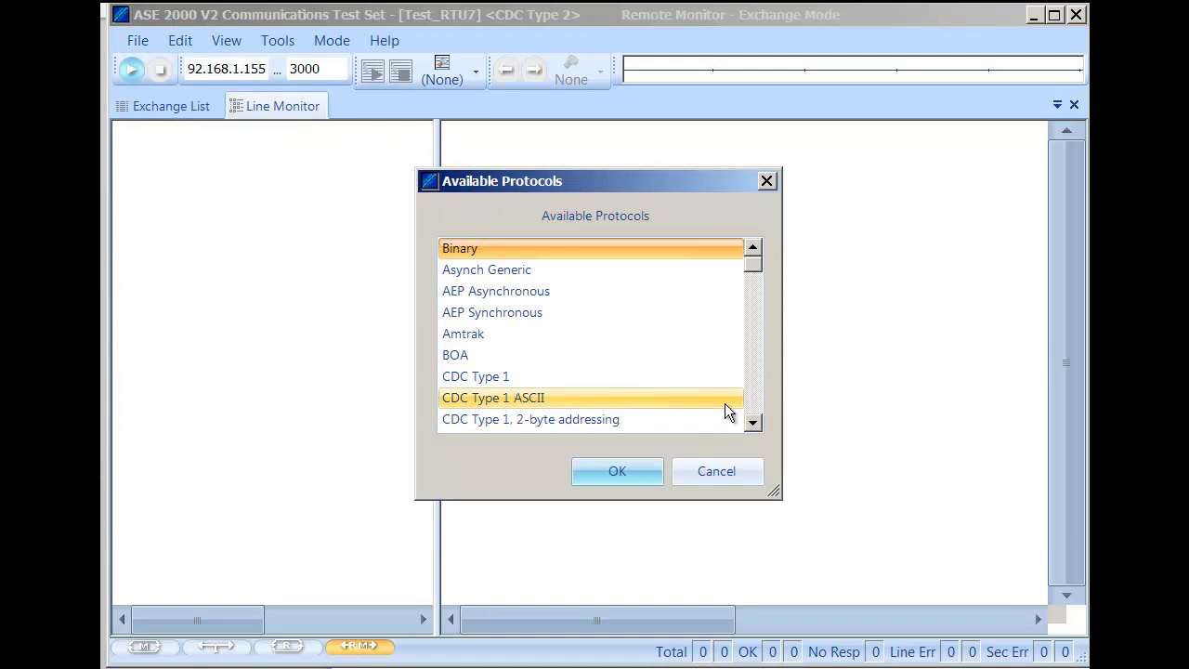
click(755, 397)
click(755, 395)
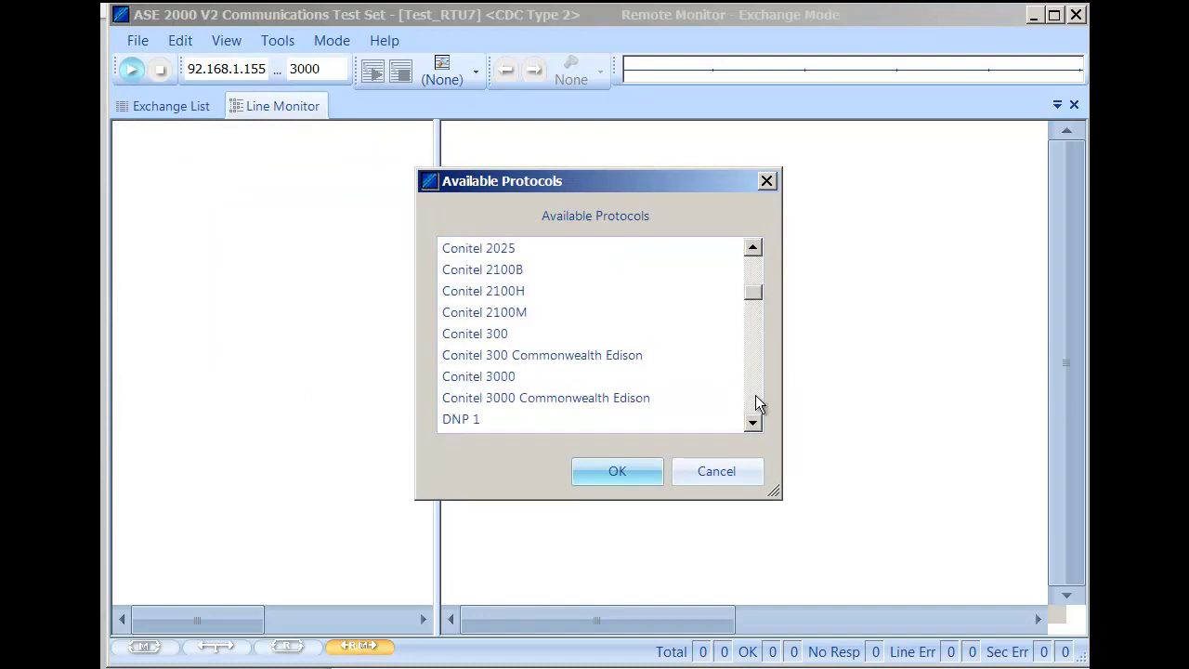
click(755, 395)
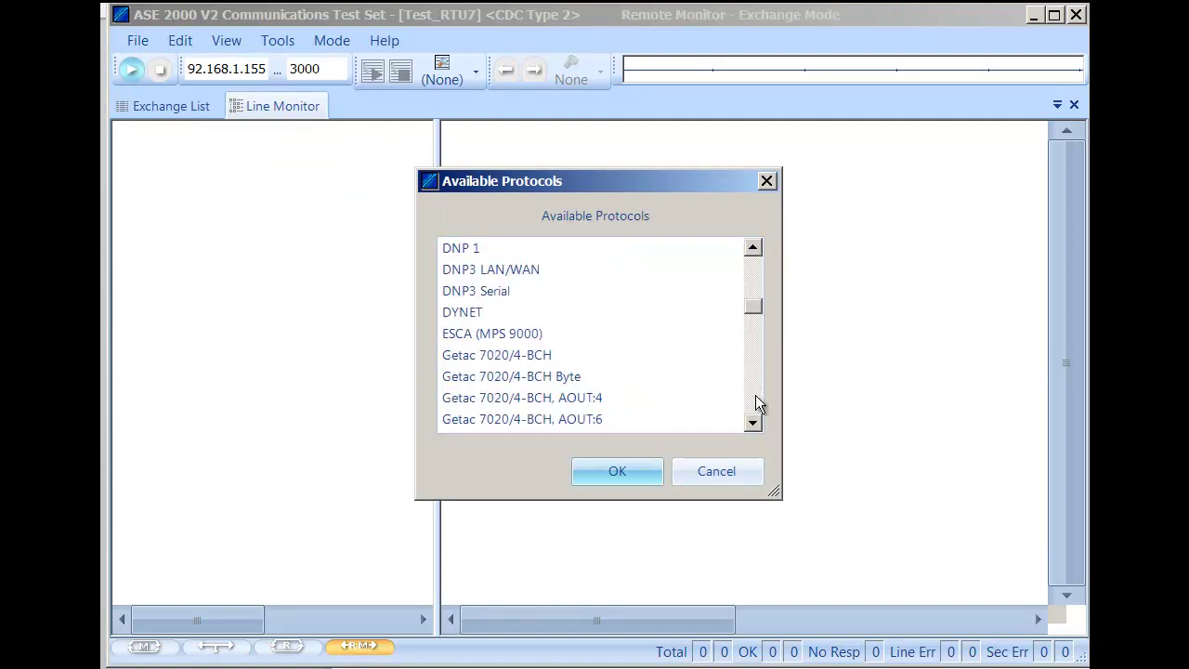
click(515, 266)
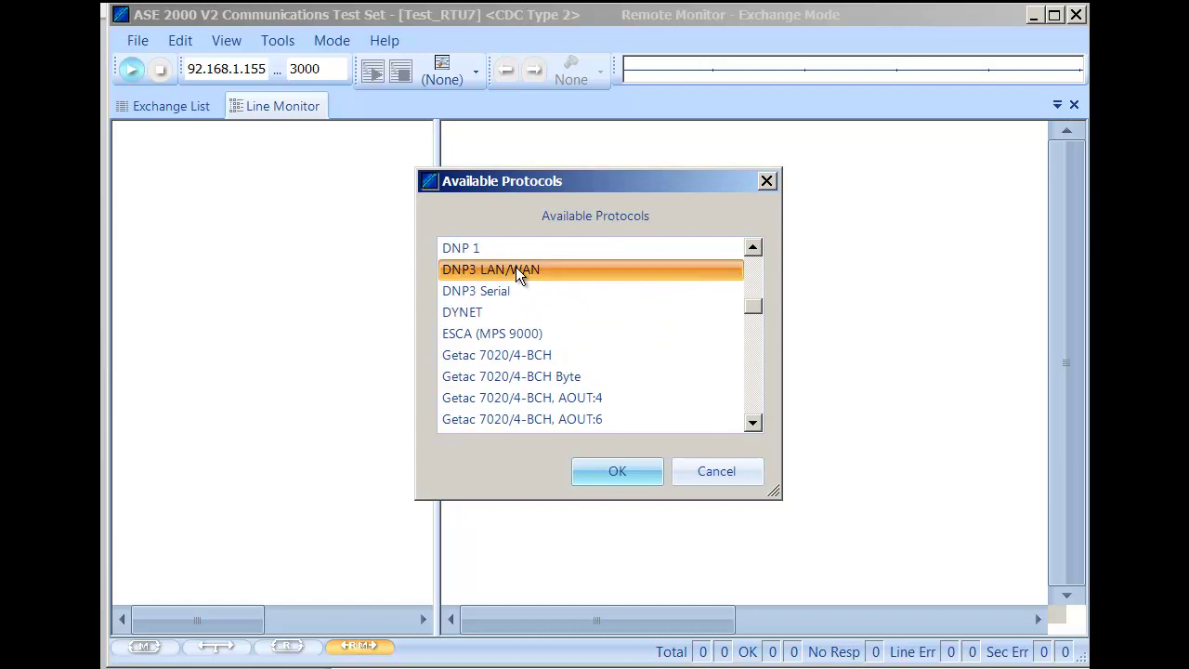
click(621, 471)
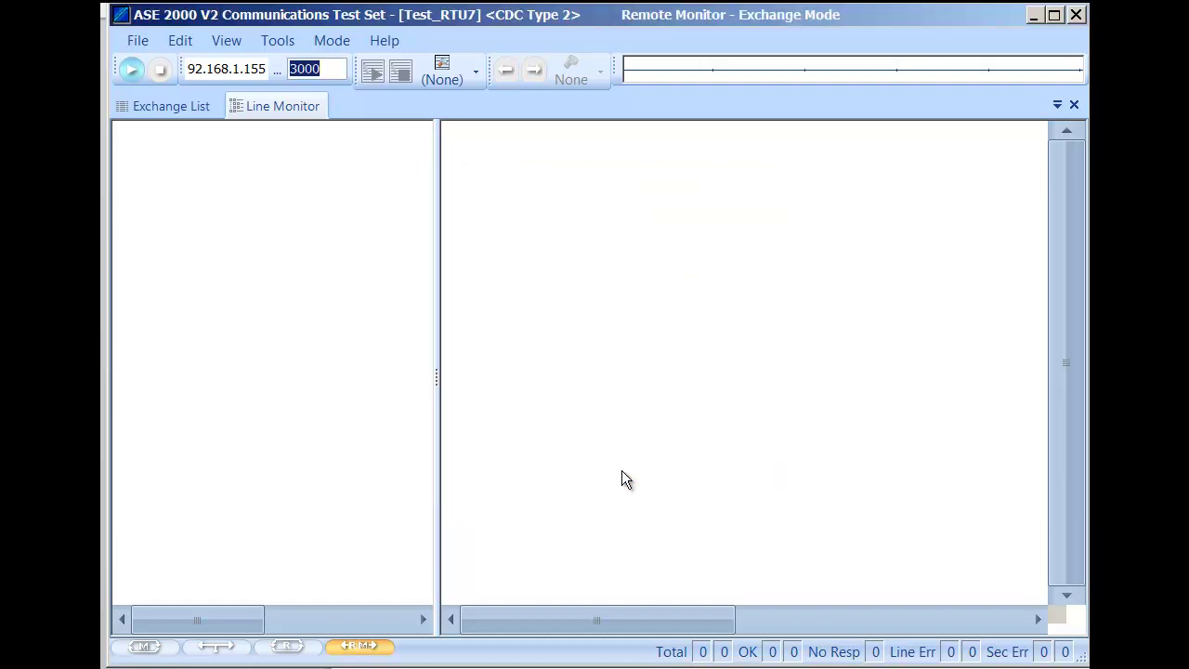
Run the remote line monitor to capture the DNP3 exchanges, and stop it once traffic has been captured
click(130, 73)
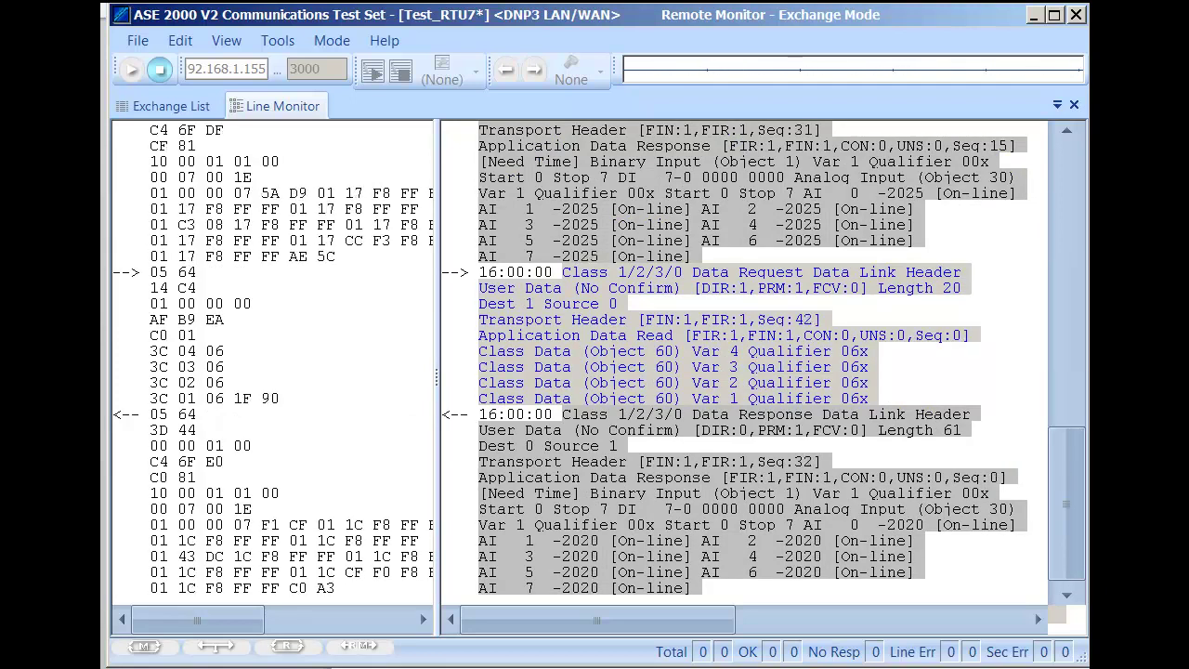
click(159, 77)
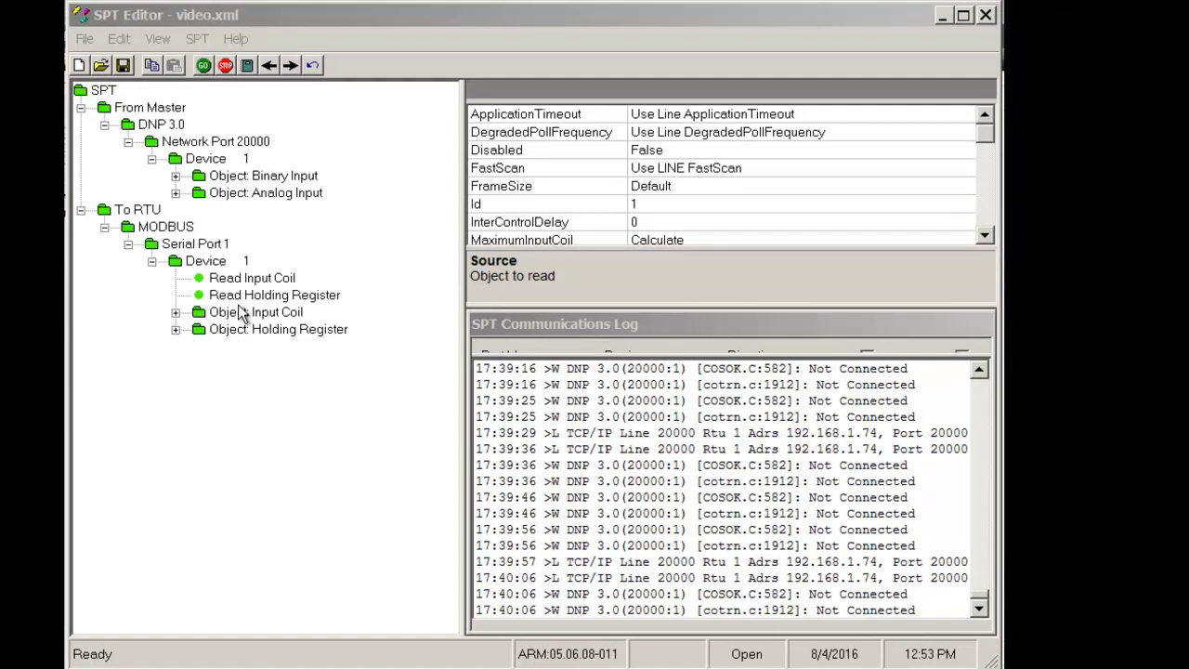
In SPT Editor, add an Internal Indications object with a COMM Failure indication to MODBUS Device 1 on Serial Port 1
click(227, 265)
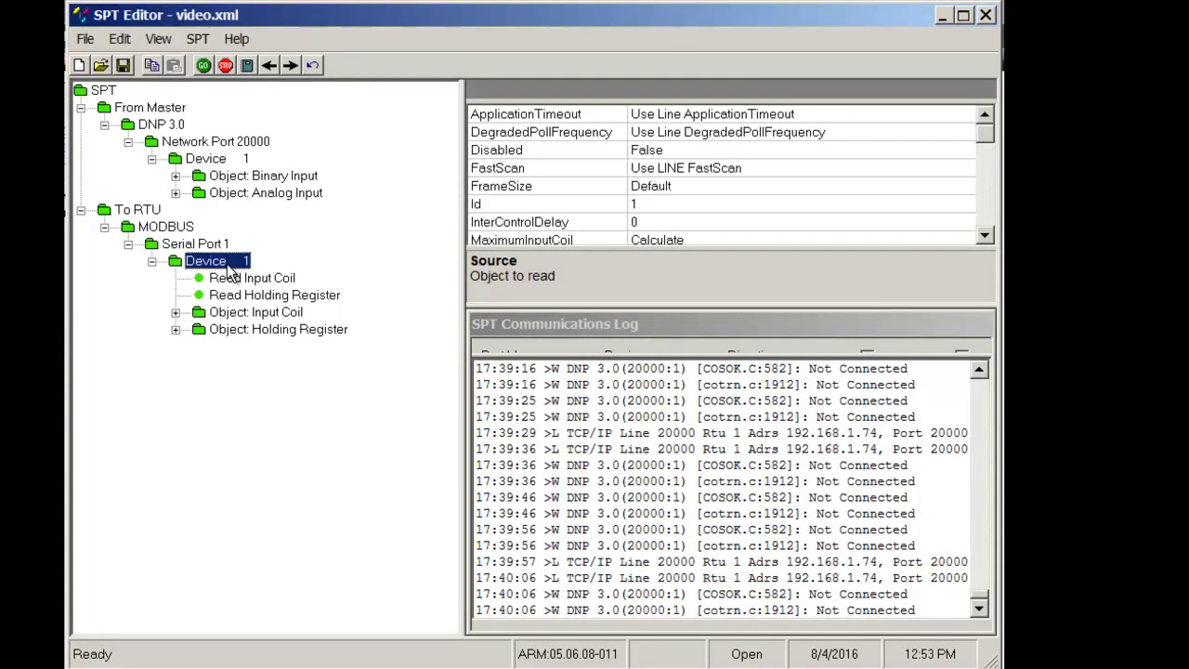
right_click(230, 270)
mouse_move(252, 277)
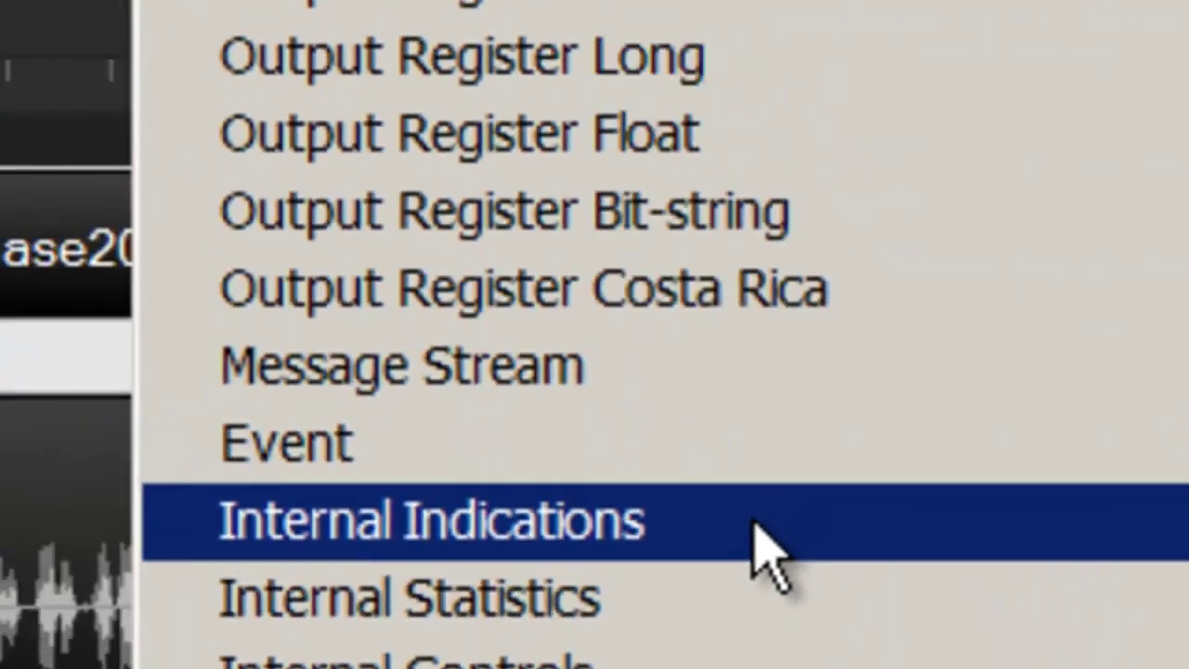
click(594, 668)
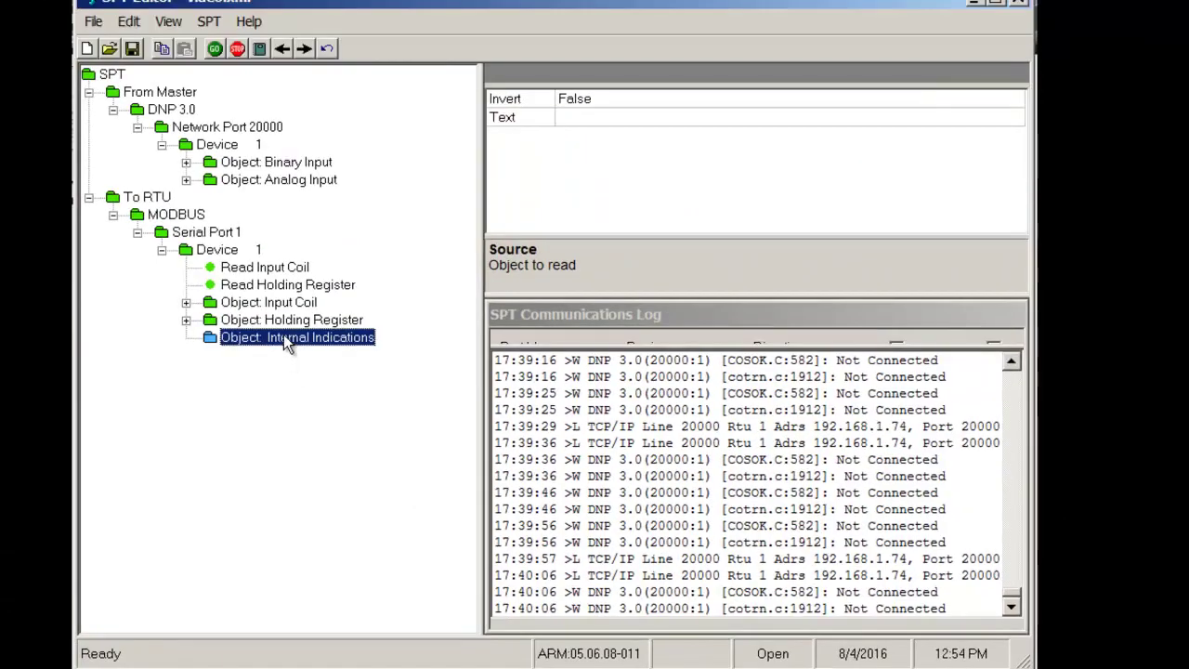
right_click(267, 300)
mouse_move(383, 349)
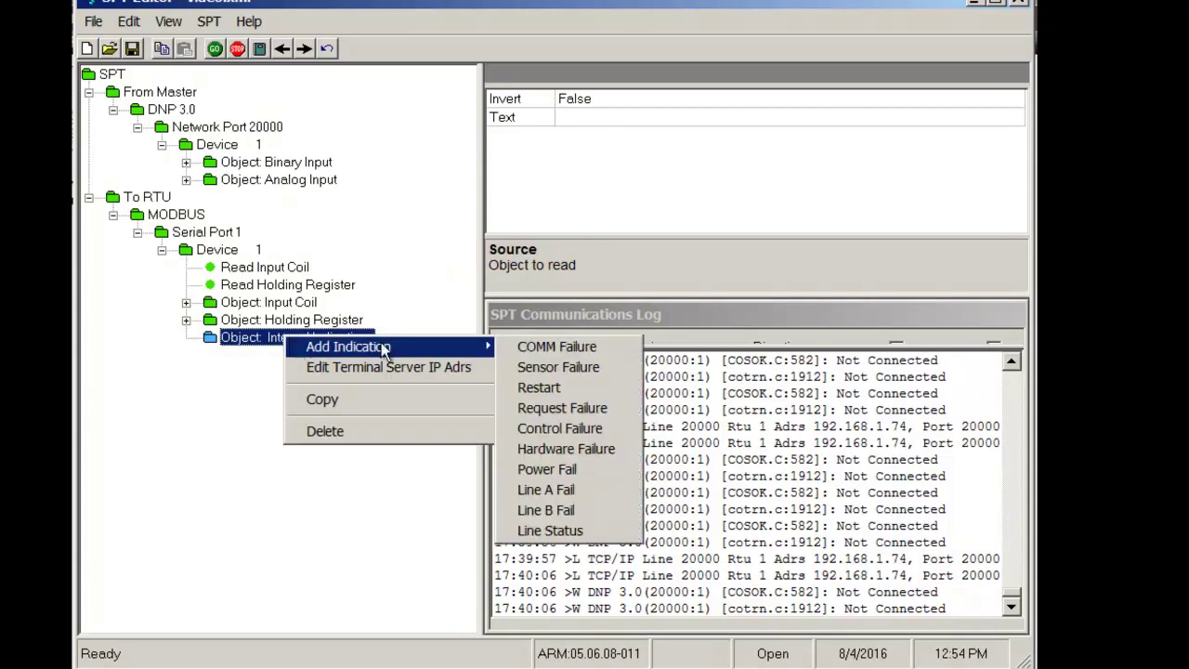
click(621, 353)
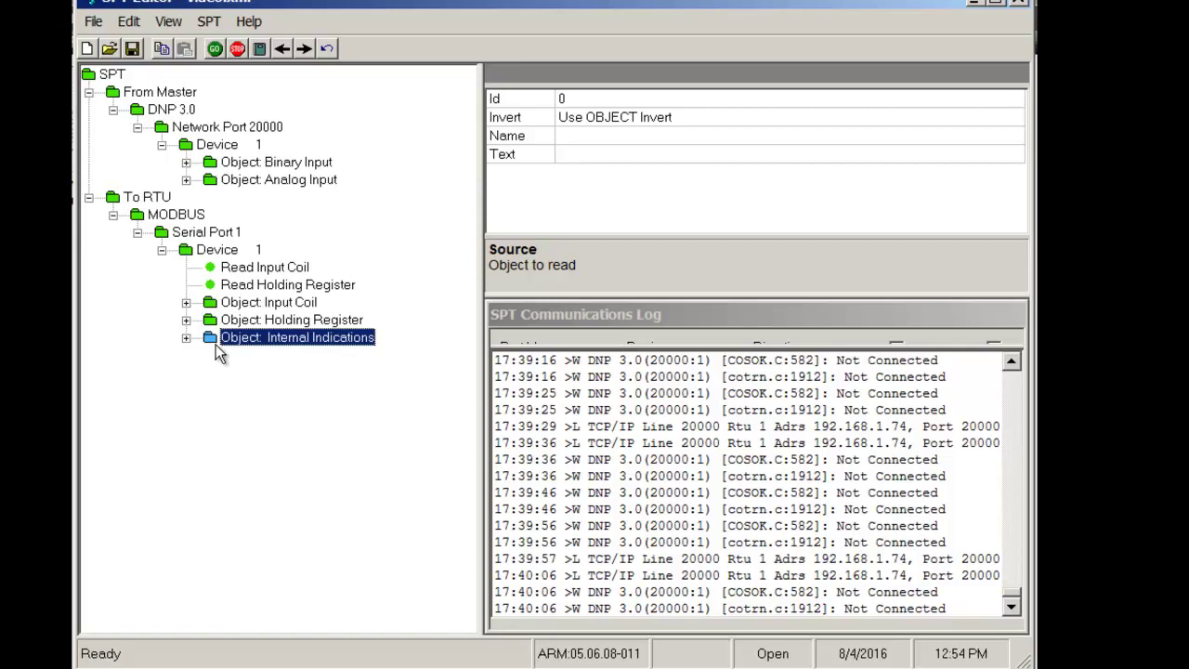
Link the COMM Failure indication to the Binary Input object of the DNP 3.0 master device and expand that object
click(187, 338)
click(298, 354)
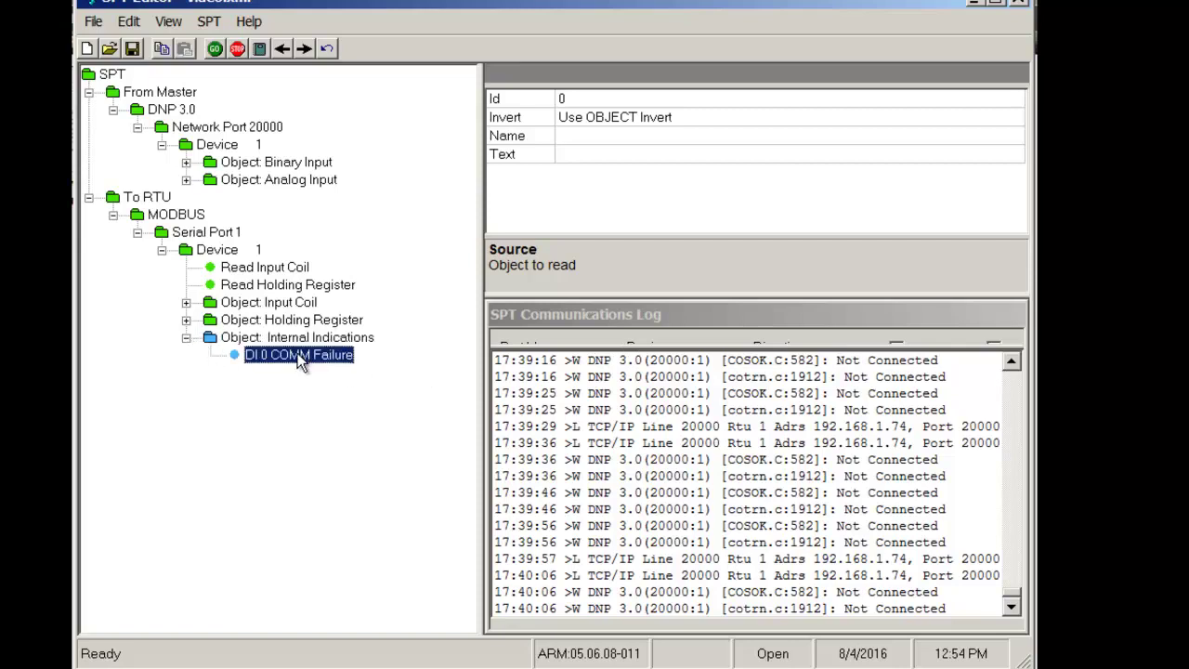
drag(298, 354, 326, 173)
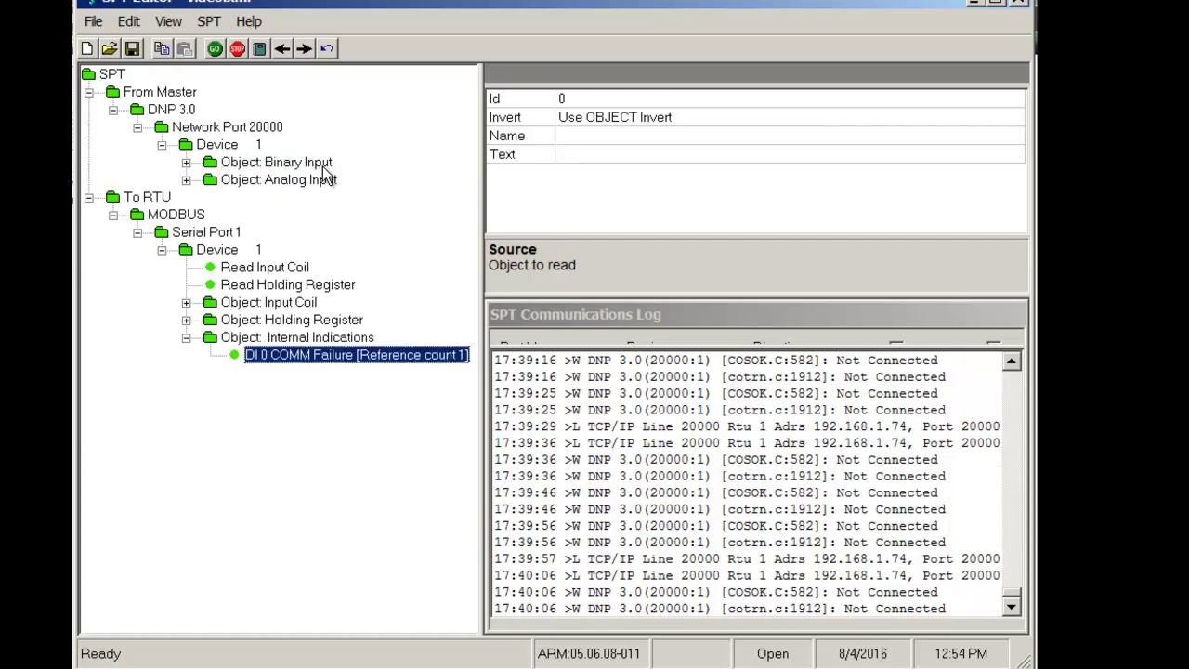
click(186, 164)
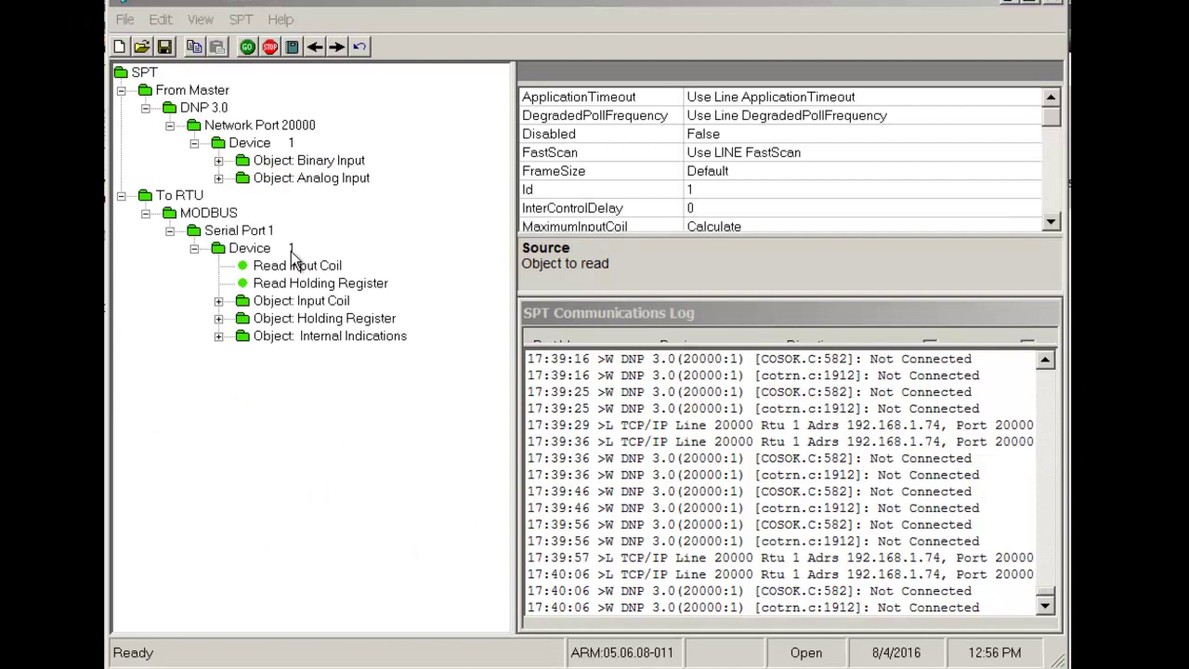
Add an Internal Statistics object with a Messages Sent statistic to MODBUS Device 1
right_click(292, 257)
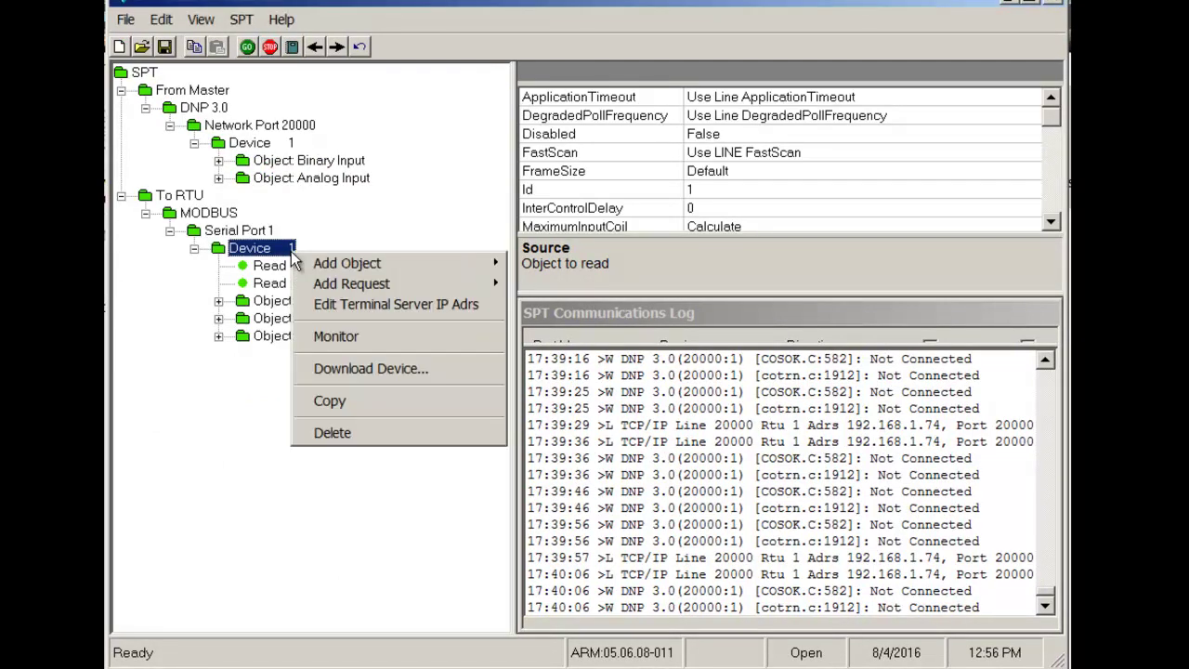
mouse_move(319, 262)
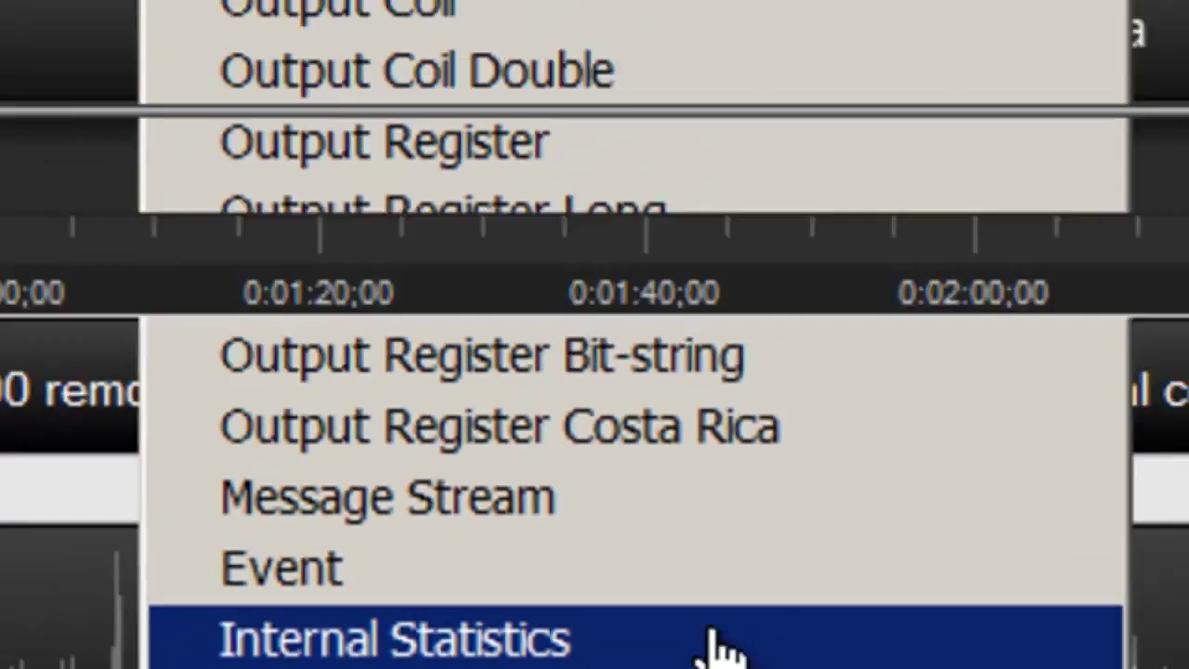
click(731, 512)
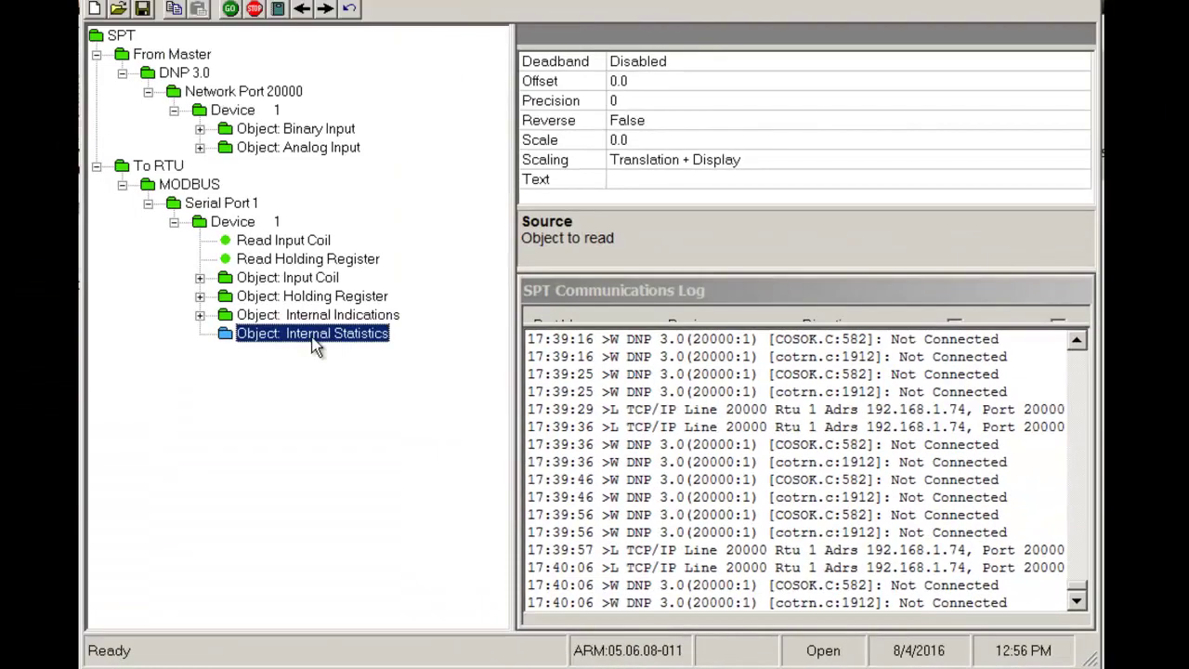
right_click(314, 341)
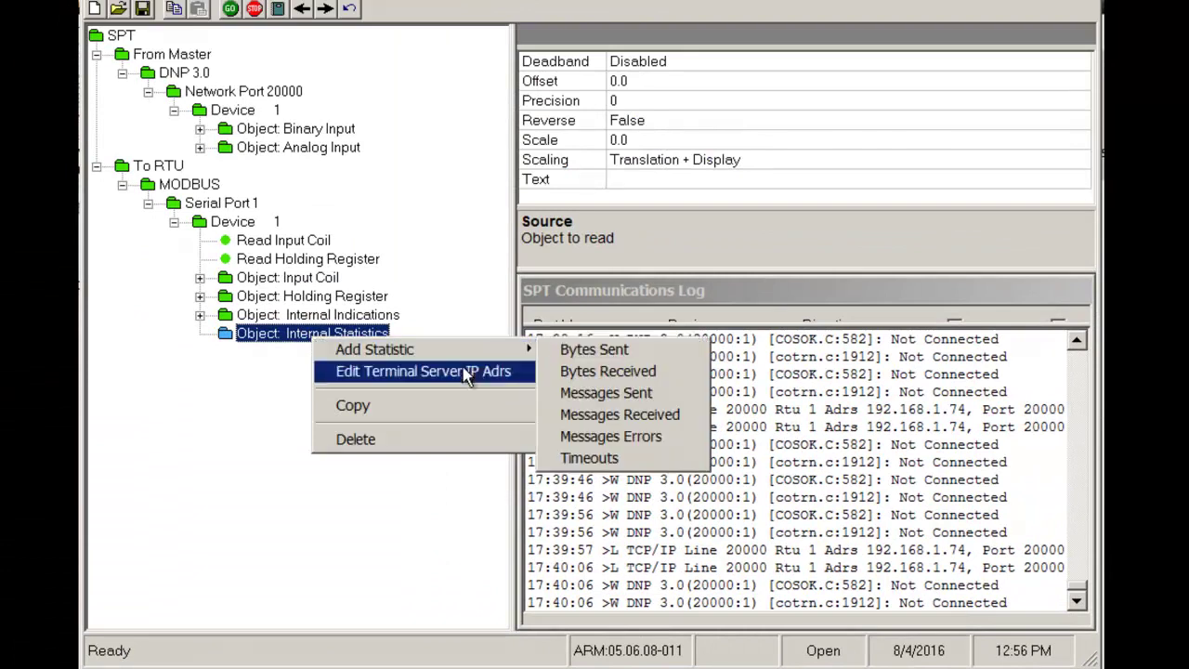
click(665, 397)
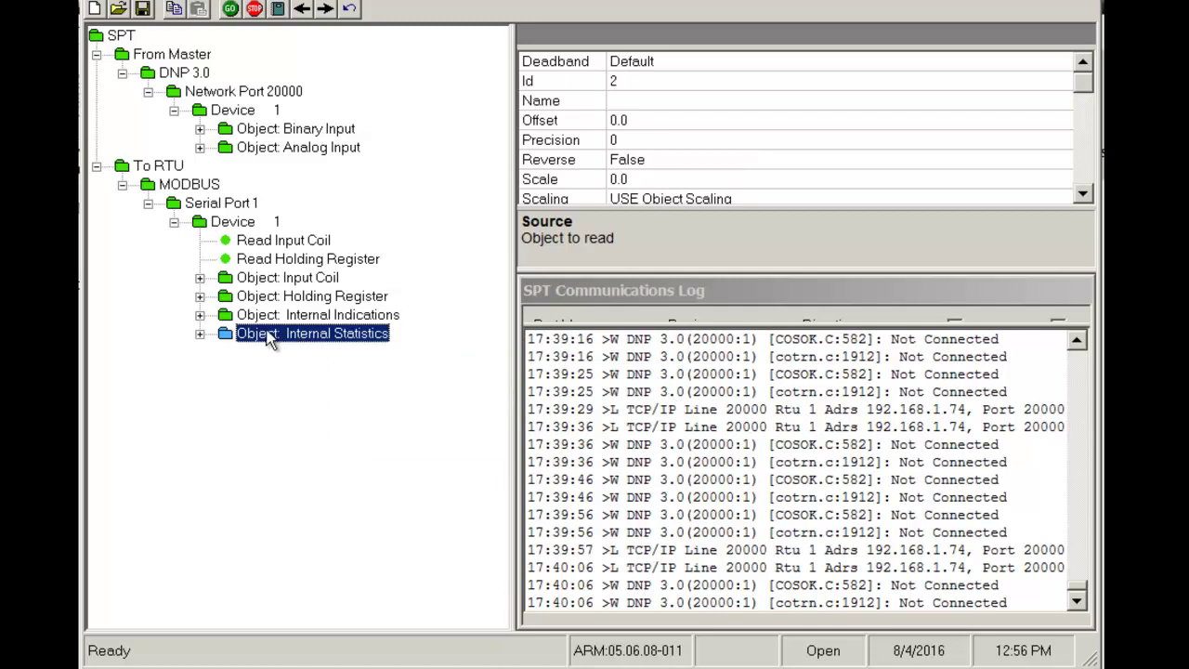
Link the Messages Sent statistic to the Analog Input object of the DNP 3.0 master device and expand that object
click(201, 335)
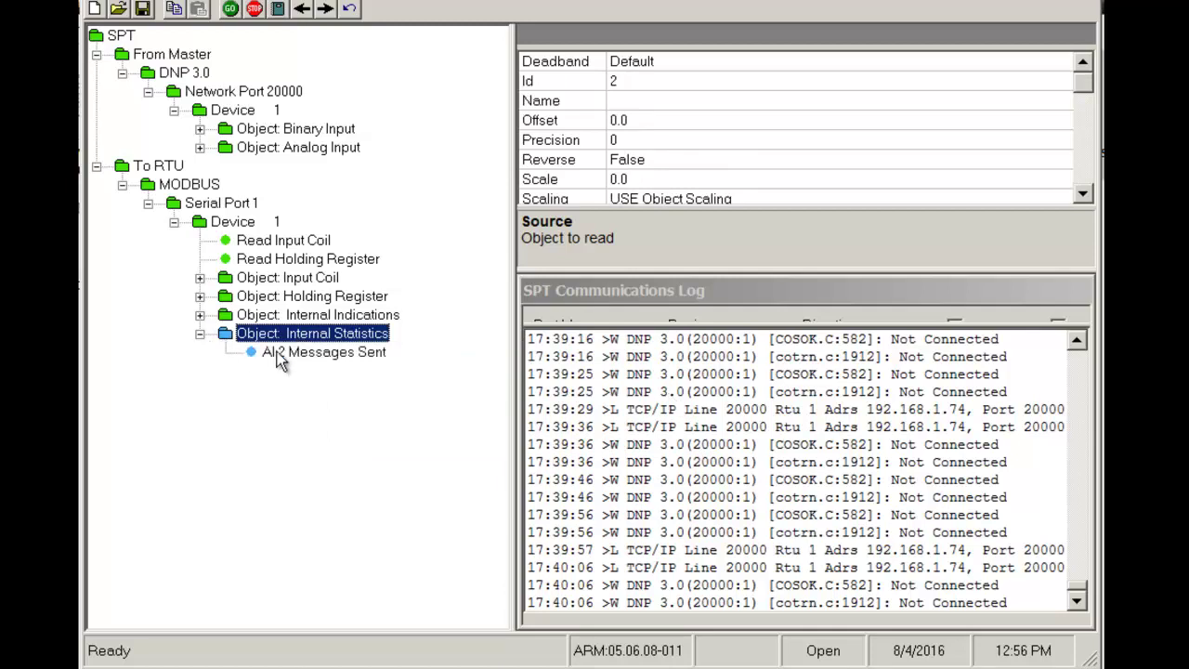
click(330, 353)
click(325, 150)
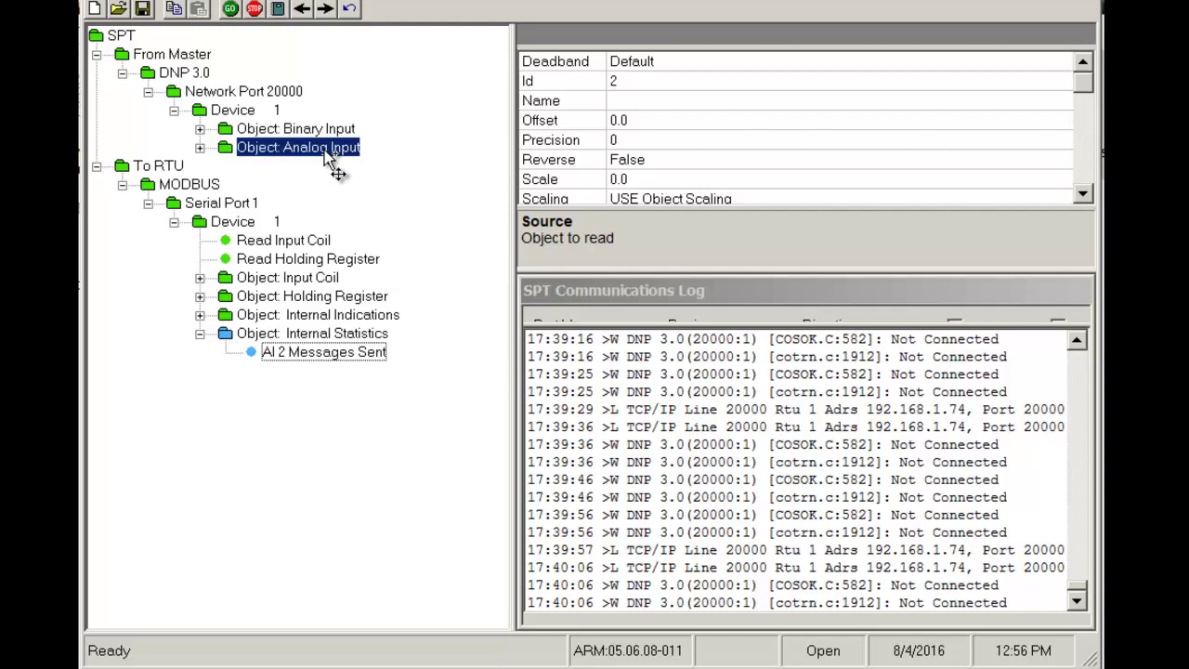
drag(325, 158, 325, 156)
click(200, 148)
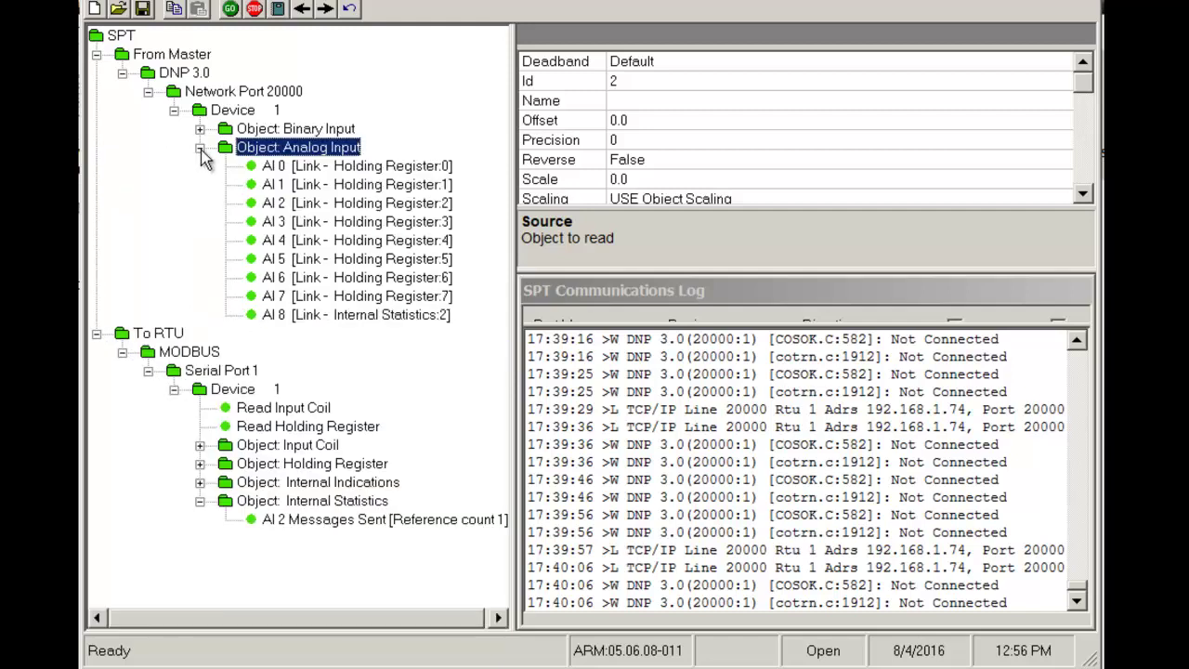
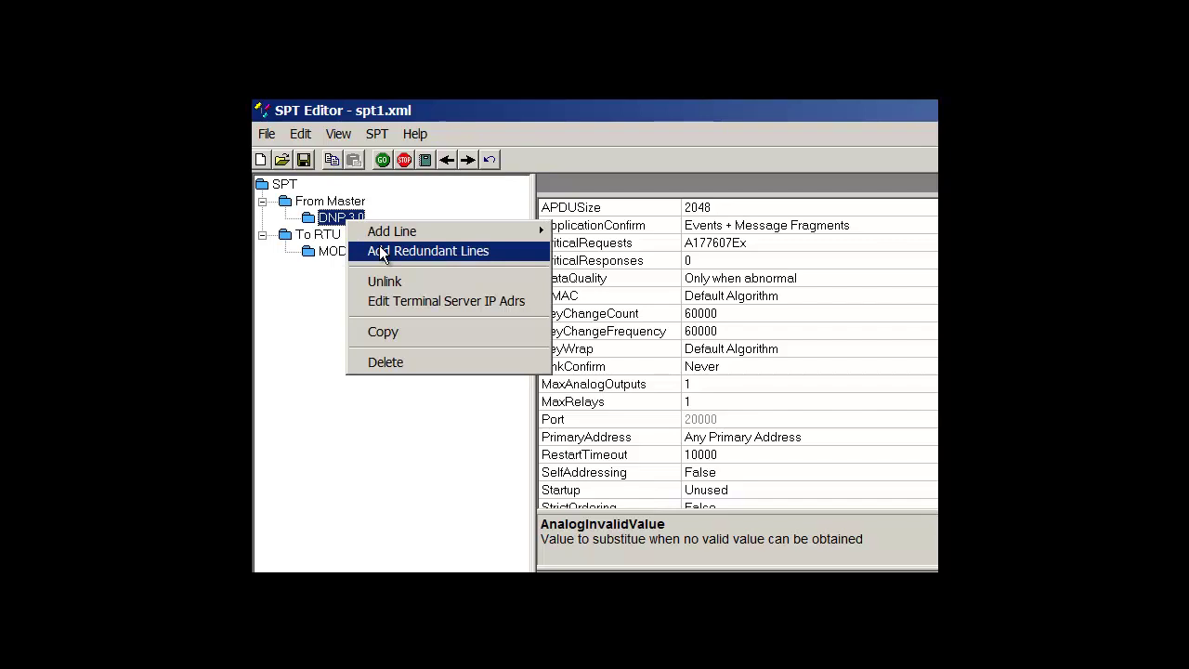
Add redundant lines to the DNP 3.0 master protocol and give them Serial Line 1 and Serial Line 2
click(379, 250)
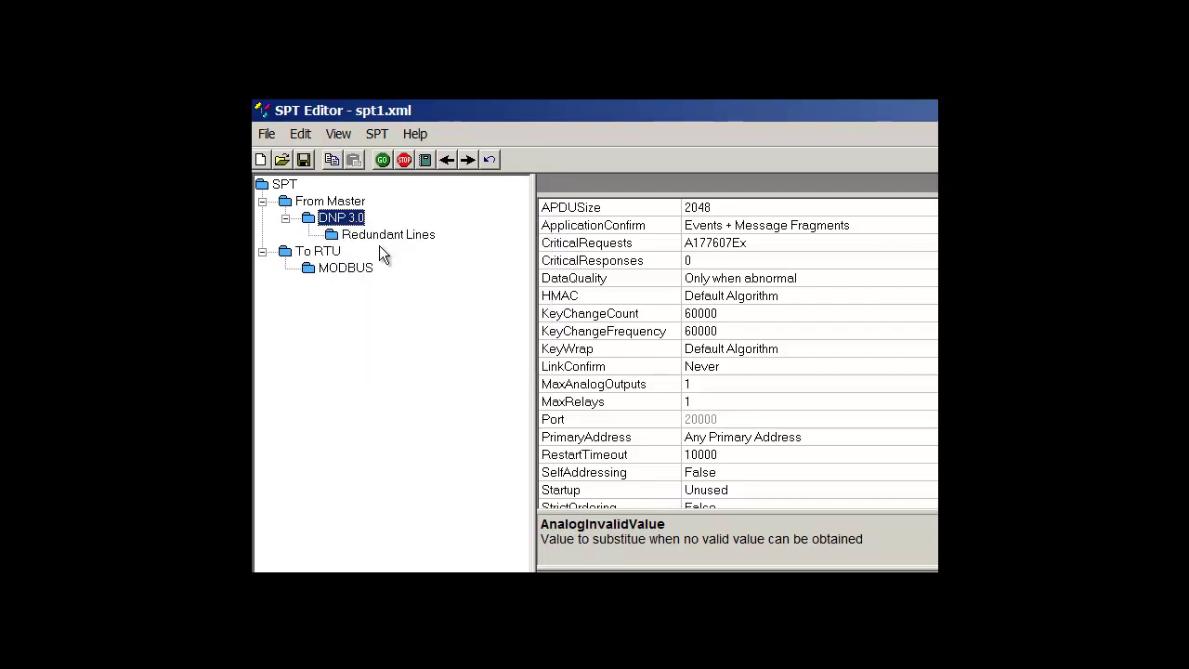
click(379, 232)
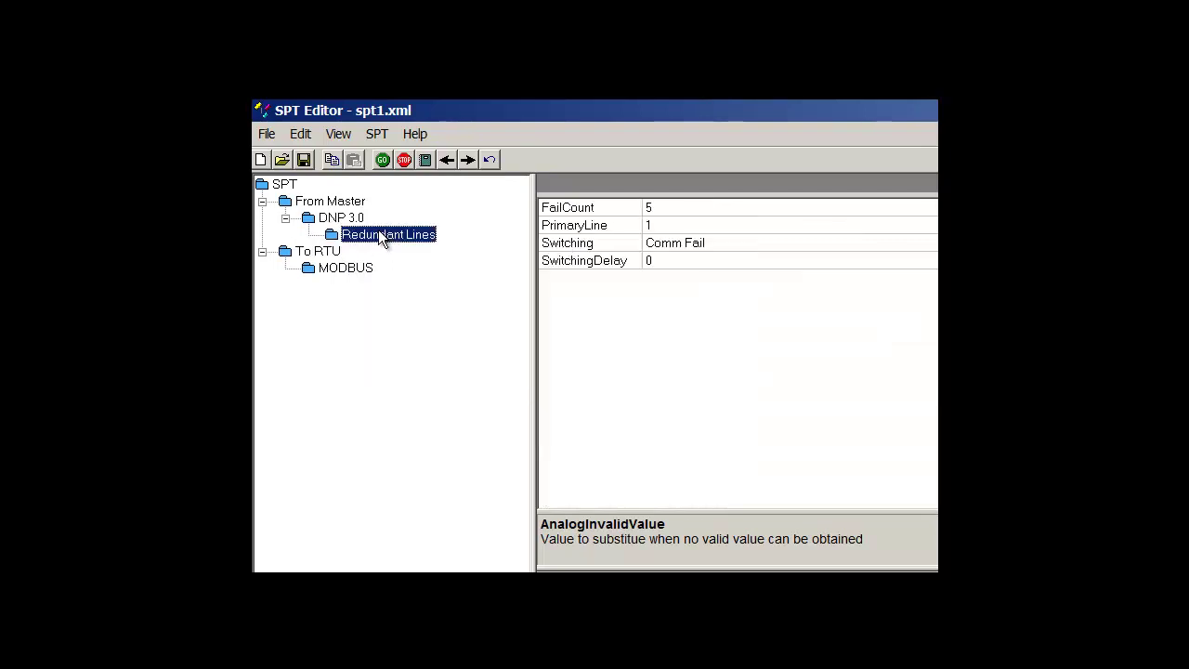
right_click(378, 232)
mouse_move(435, 263)
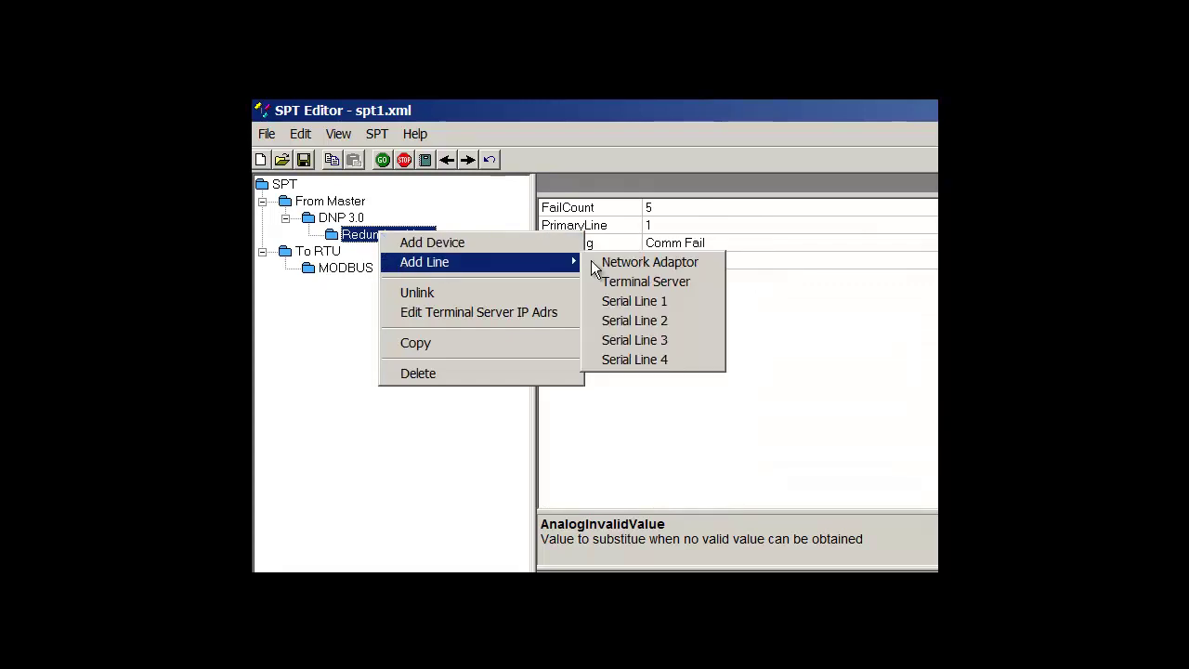
click(646, 306)
click(405, 241)
right_click(404, 236)
mouse_move(442, 265)
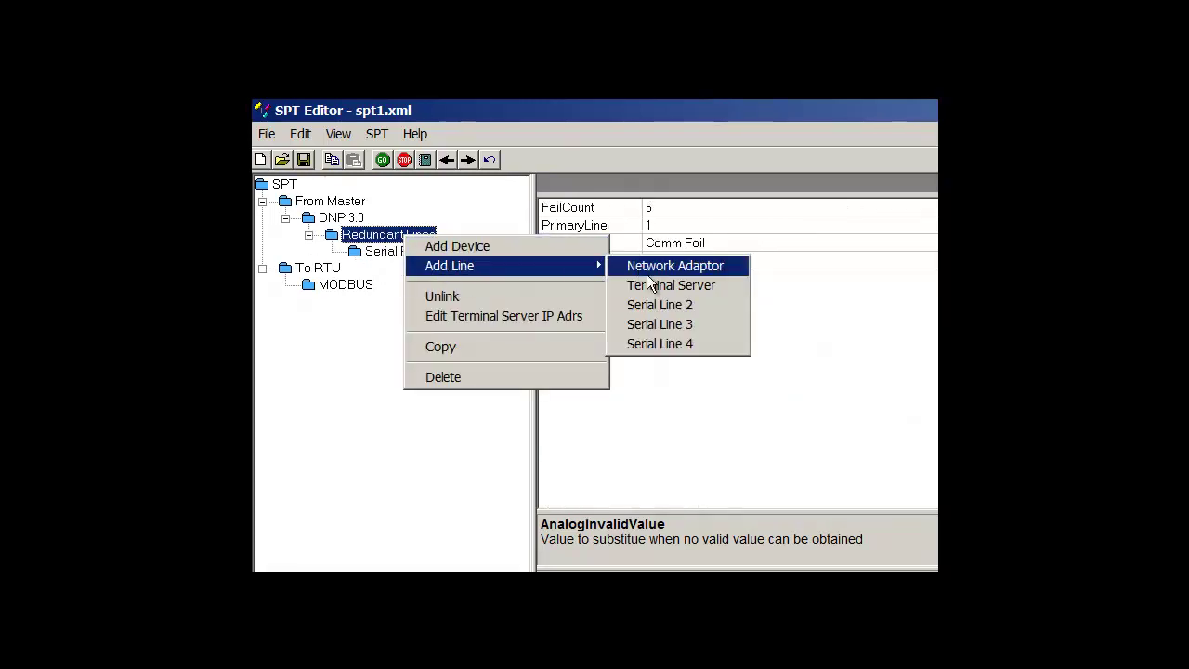
click(655, 304)
Add a device to the DNP 3.0 redundant lines and set its Id to 1
click(418, 239)
right_click(418, 244)
click(433, 246)
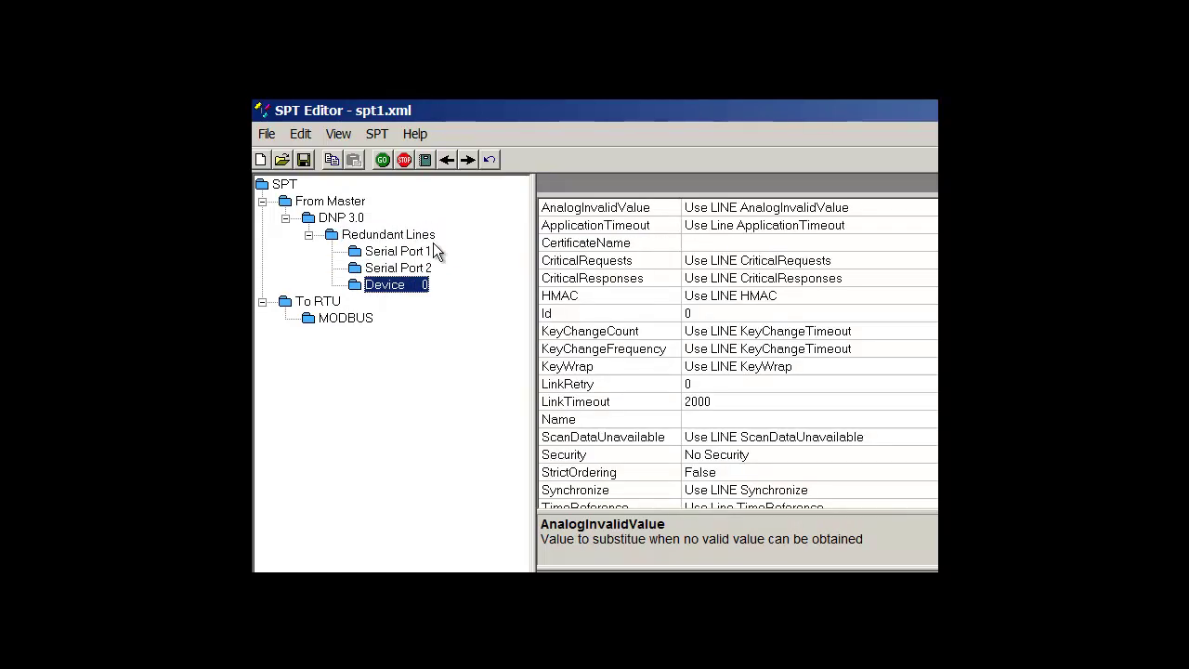
click(692, 313)
text(1)
key(Return)
click(387, 286)
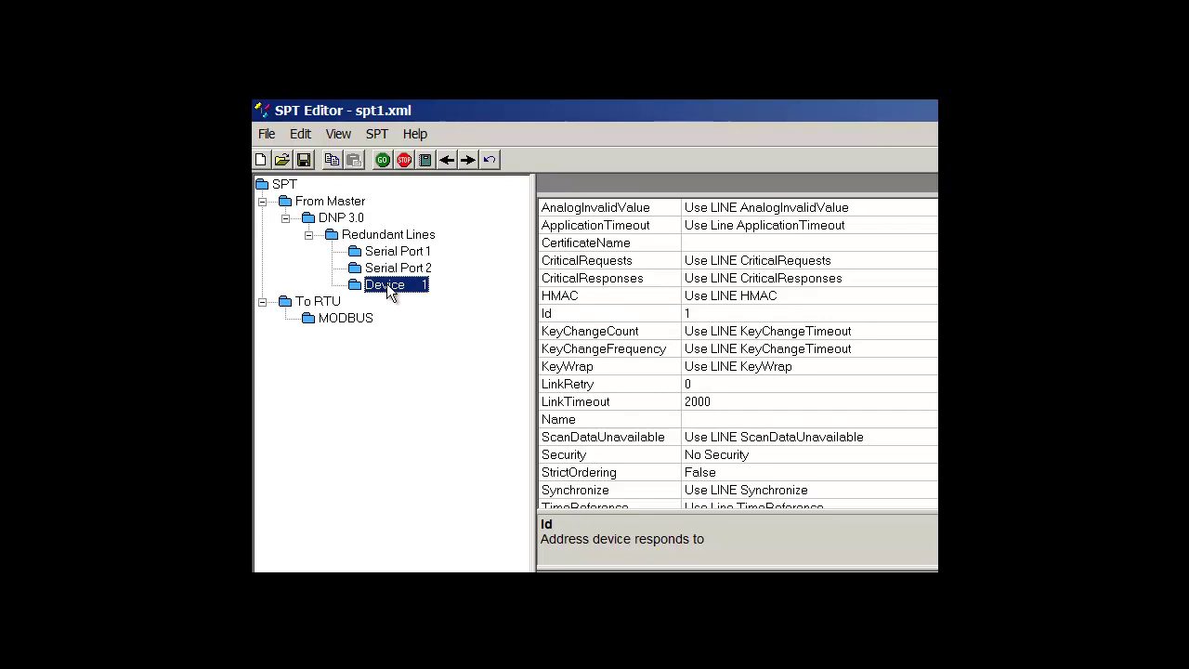
Add redundant lines to the MODBUS protocol under To RTU and give them Serial Line 3 and Serial Line 4
click(349, 321)
right_click(350, 323)
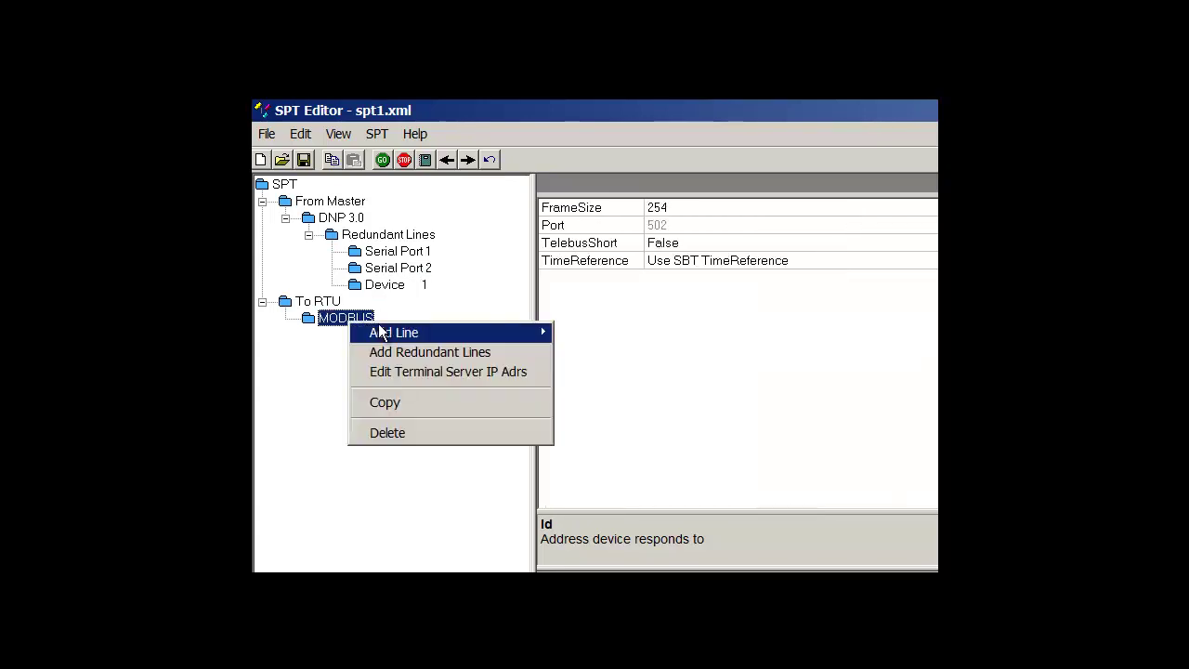
click(385, 345)
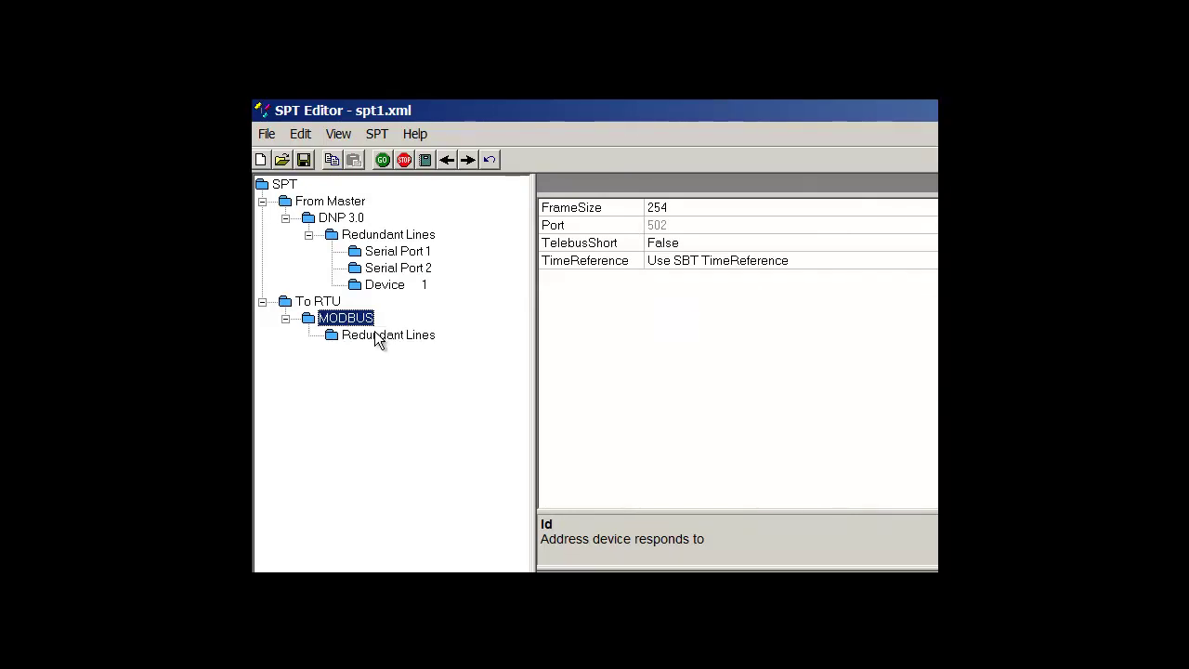
click(382, 336)
right_click(383, 337)
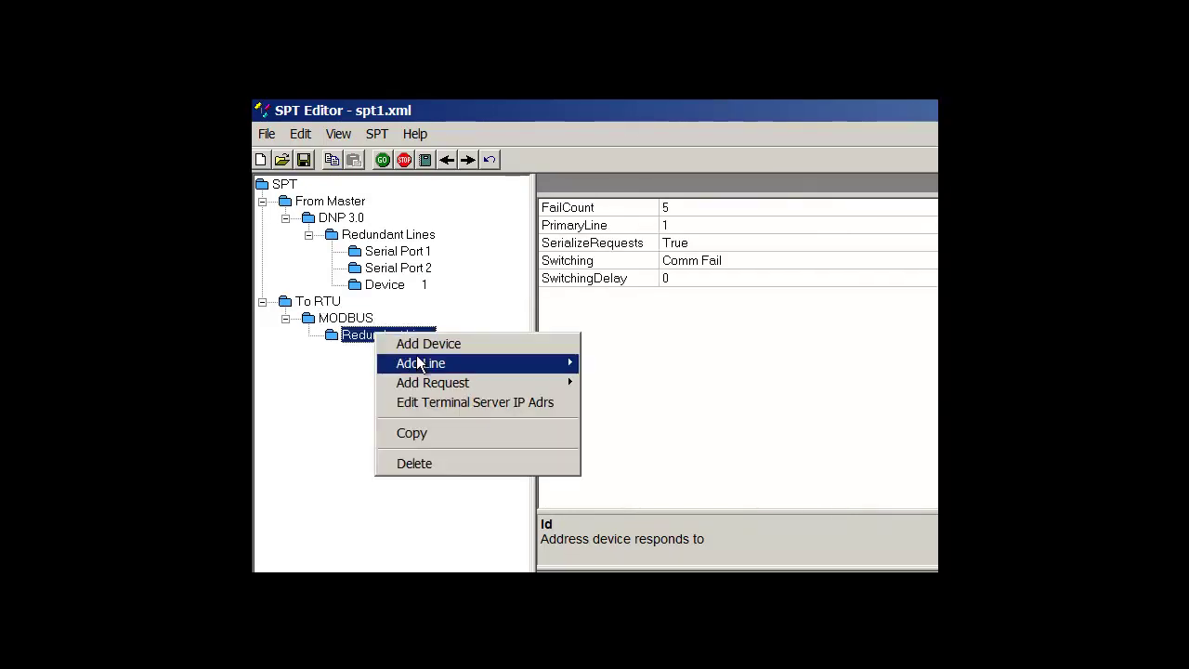
mouse_move(437, 363)
click(616, 405)
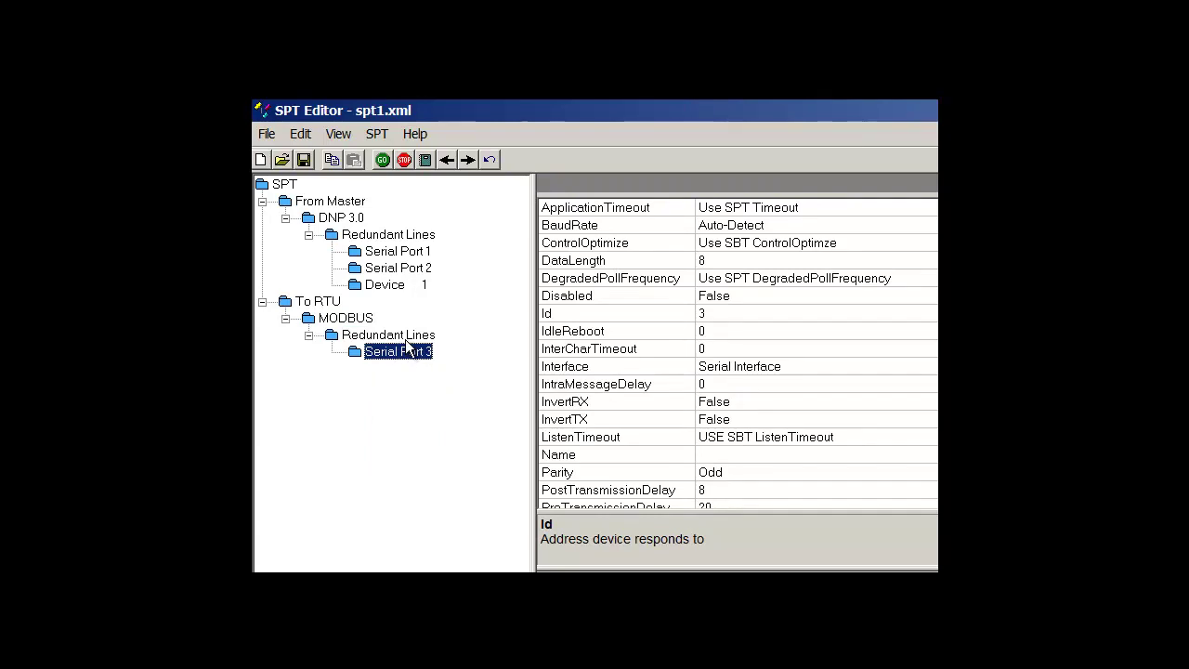
click(420, 336)
right_click(426, 343)
mouse_move(527, 371)
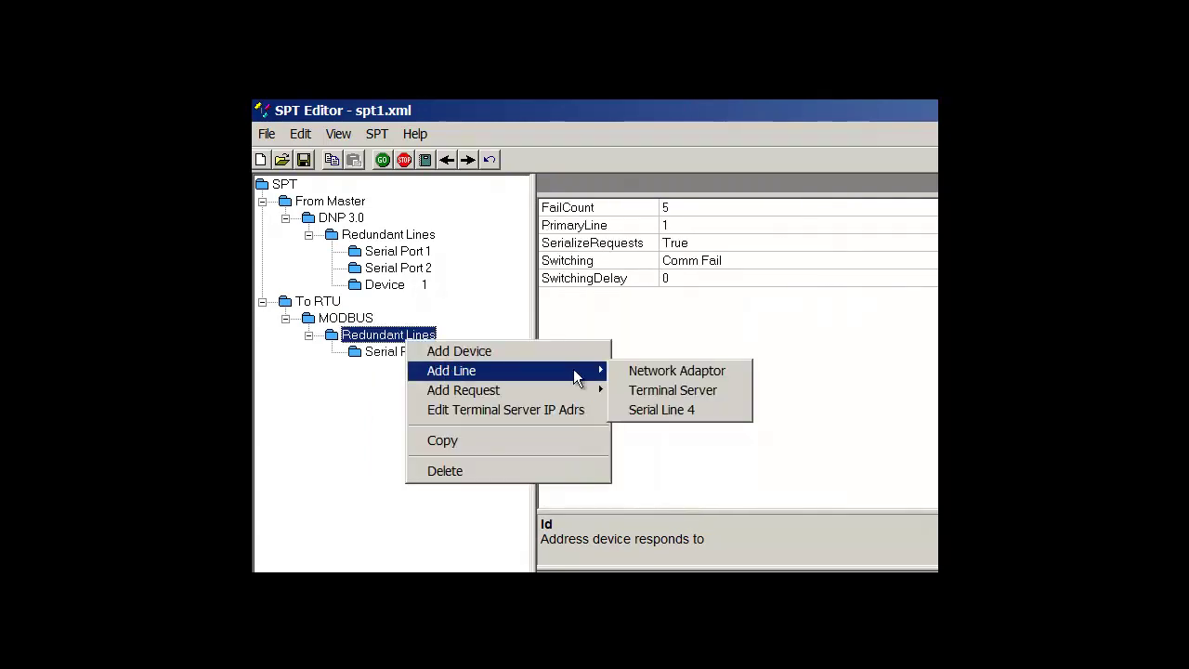
click(669, 409)
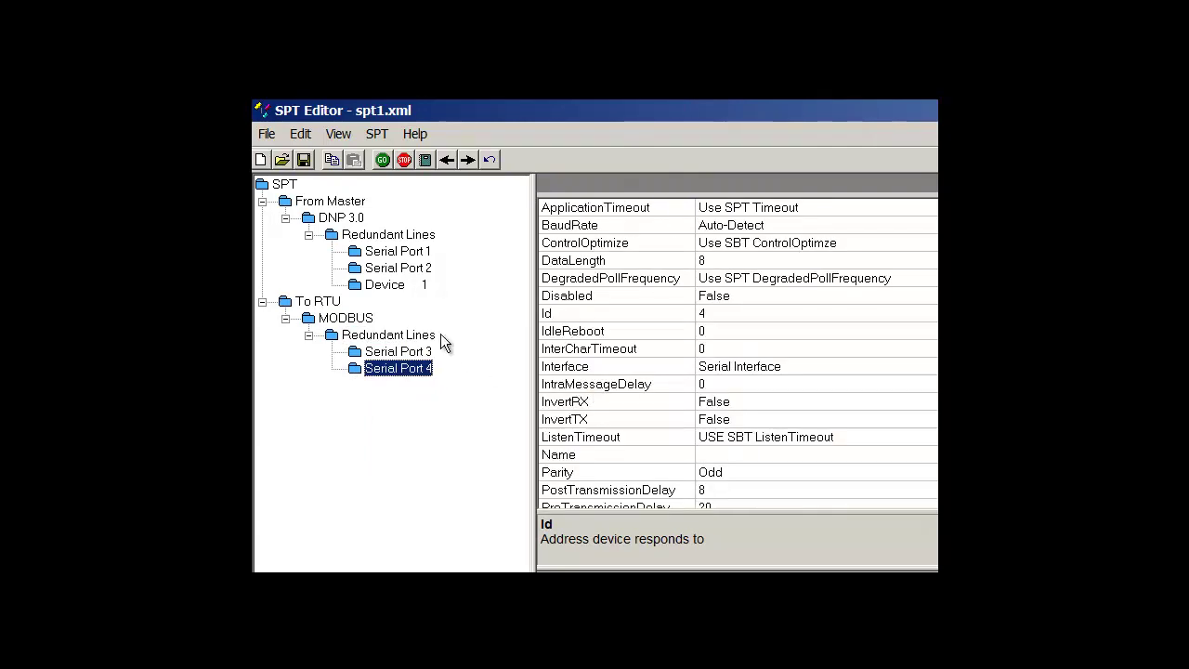
Add a device to the MODBUS redundant lines
click(368, 335)
right_click(367, 332)
click(380, 343)
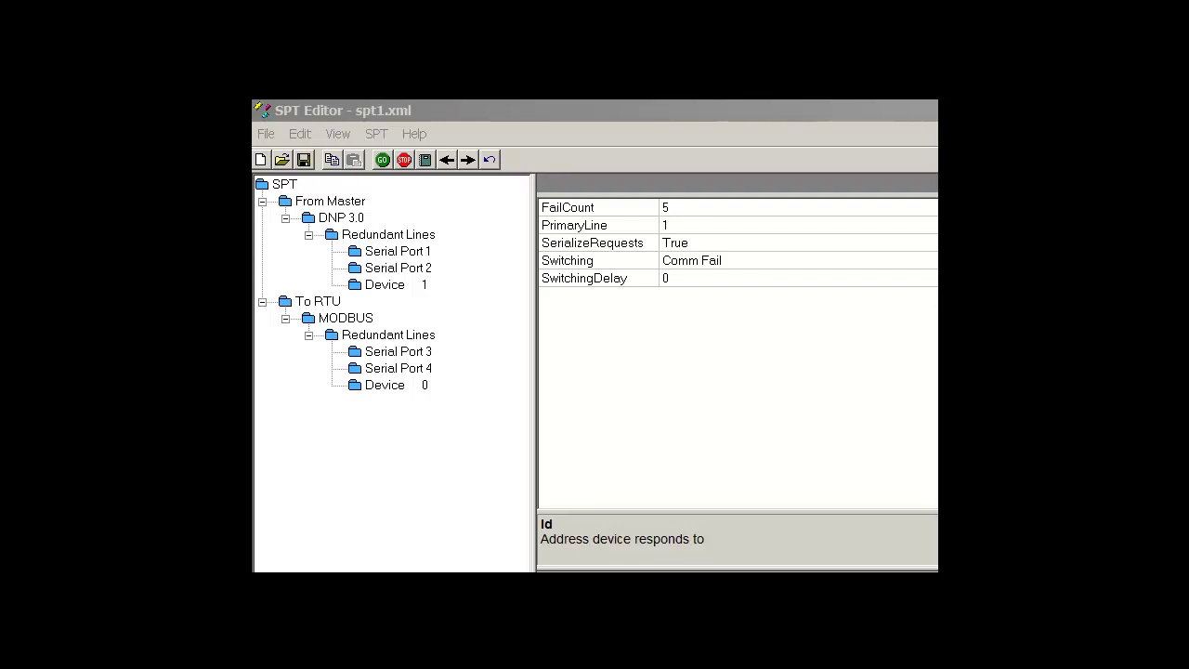
Examine the PrimaryLine, SerializeRequests, Switching and FailCount properties of the MODBUS redundant lines, including the available switching modes
click(409, 336)
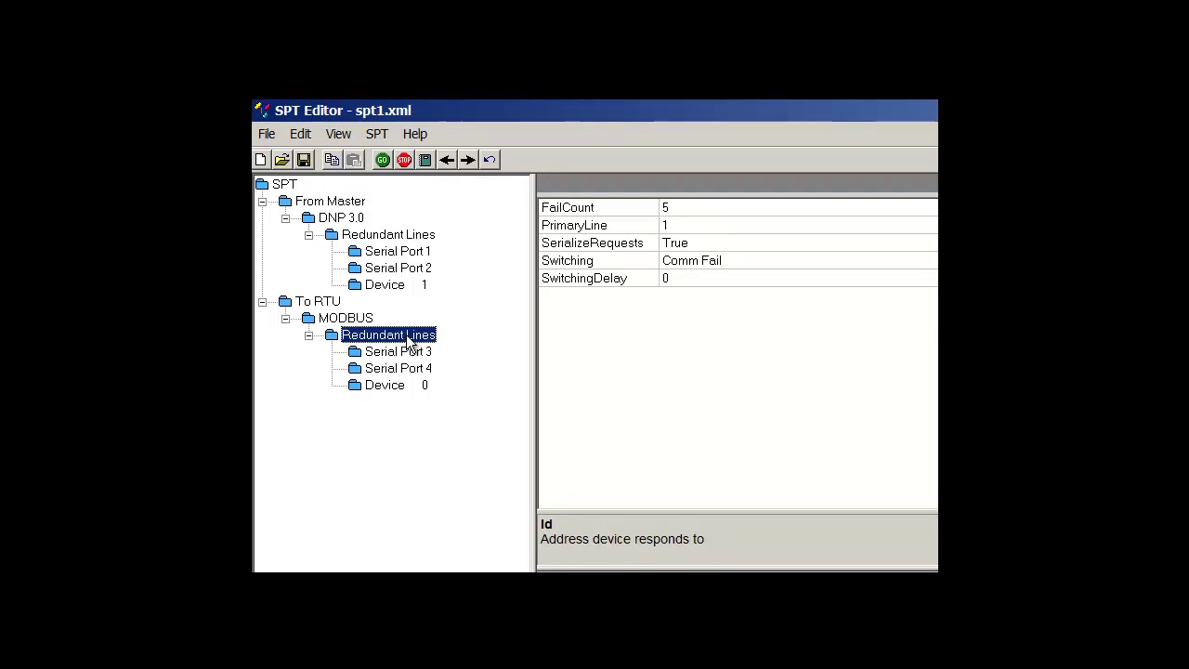
click(680, 226)
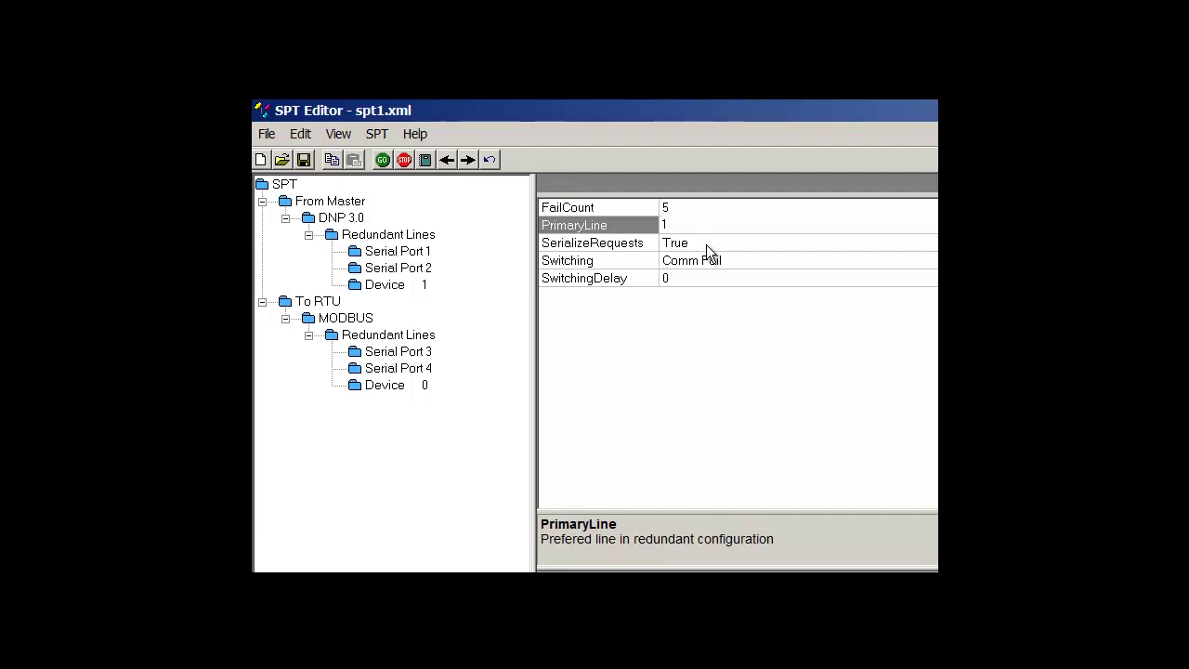
click(708, 246)
click(741, 260)
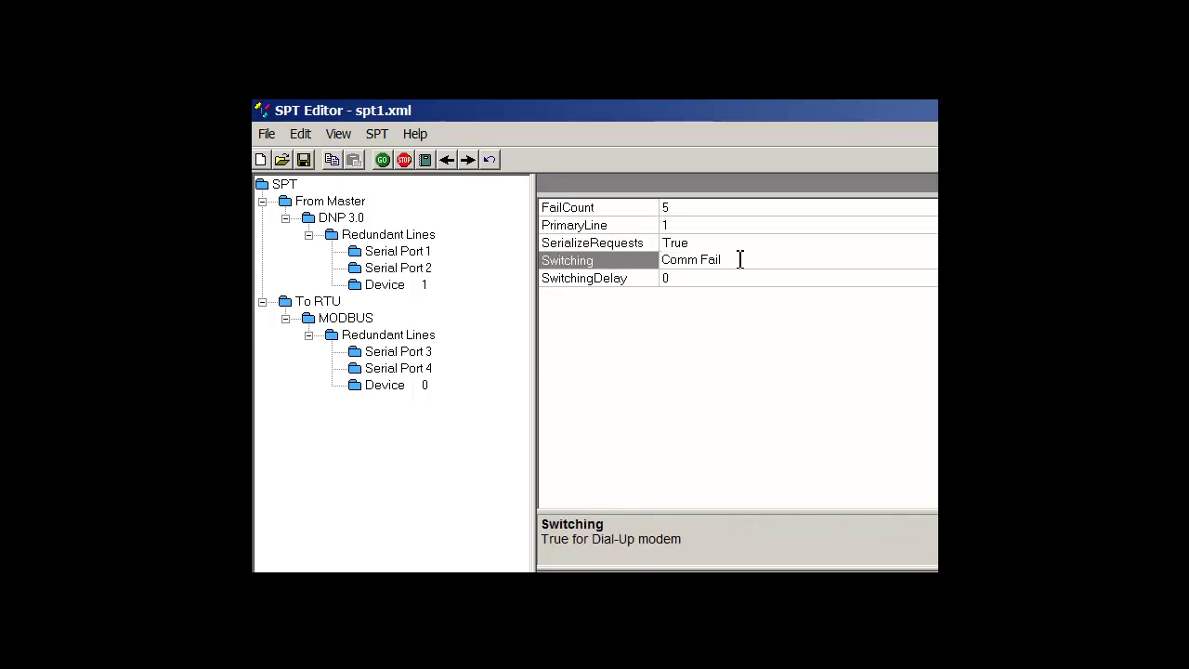
key(alt+Down)
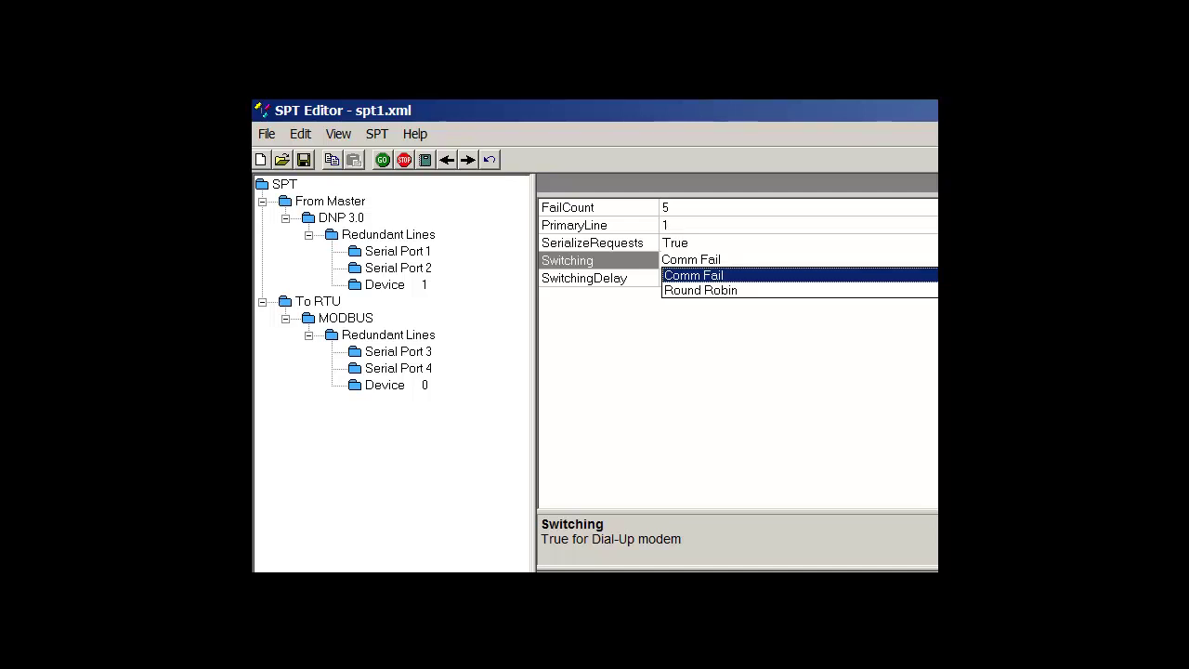
key(Return)
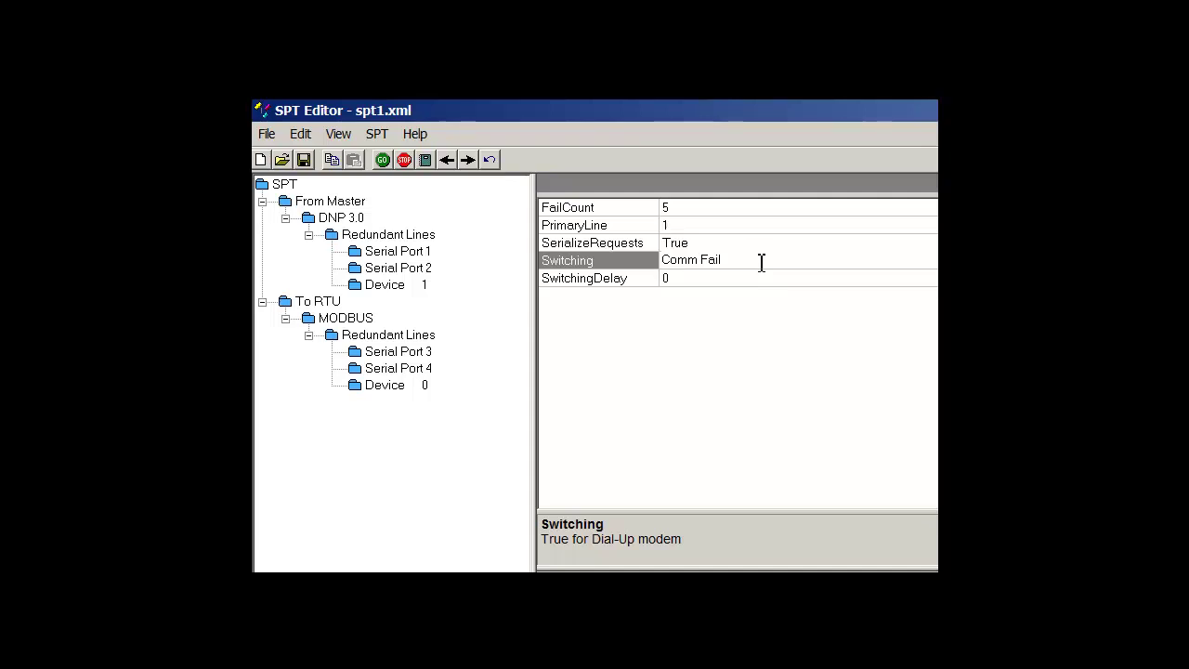
click(621, 208)
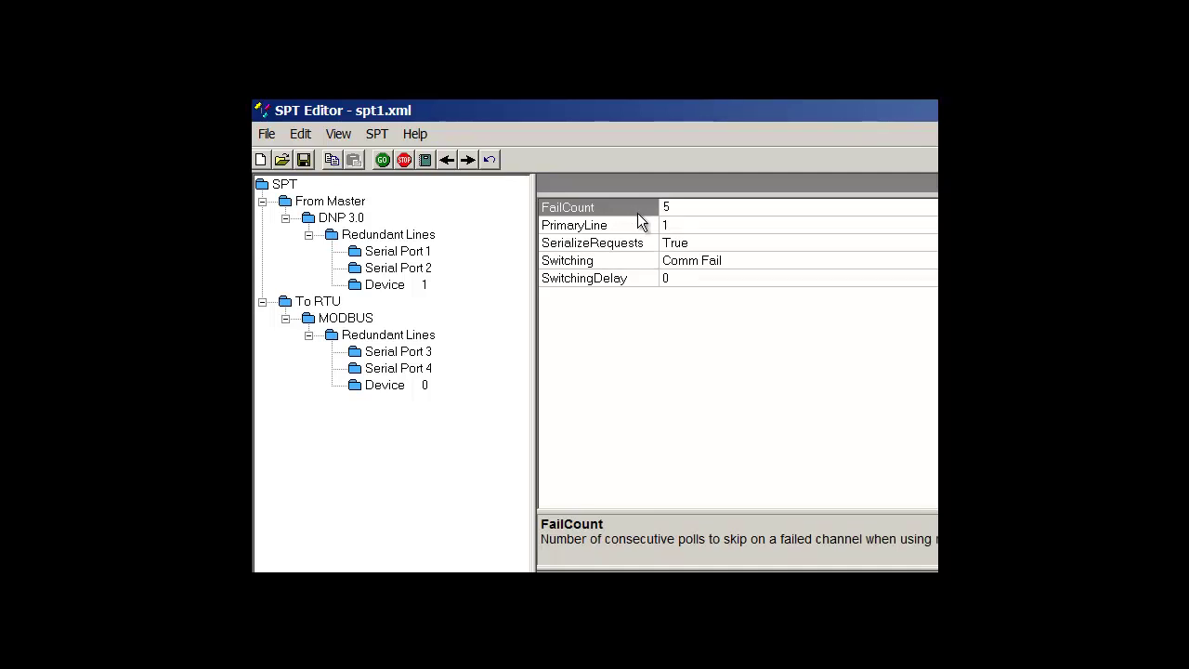
Set the Switching property of the MODBUS redundant lines to Round Robin
click(745, 260)
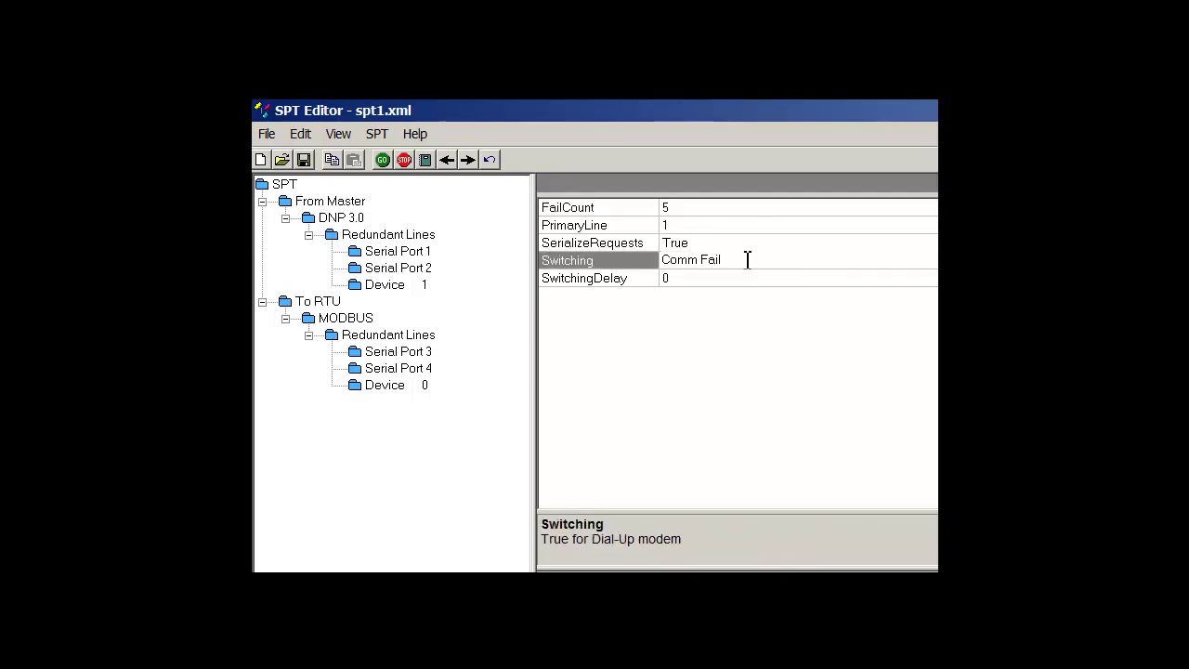
click(710, 206)
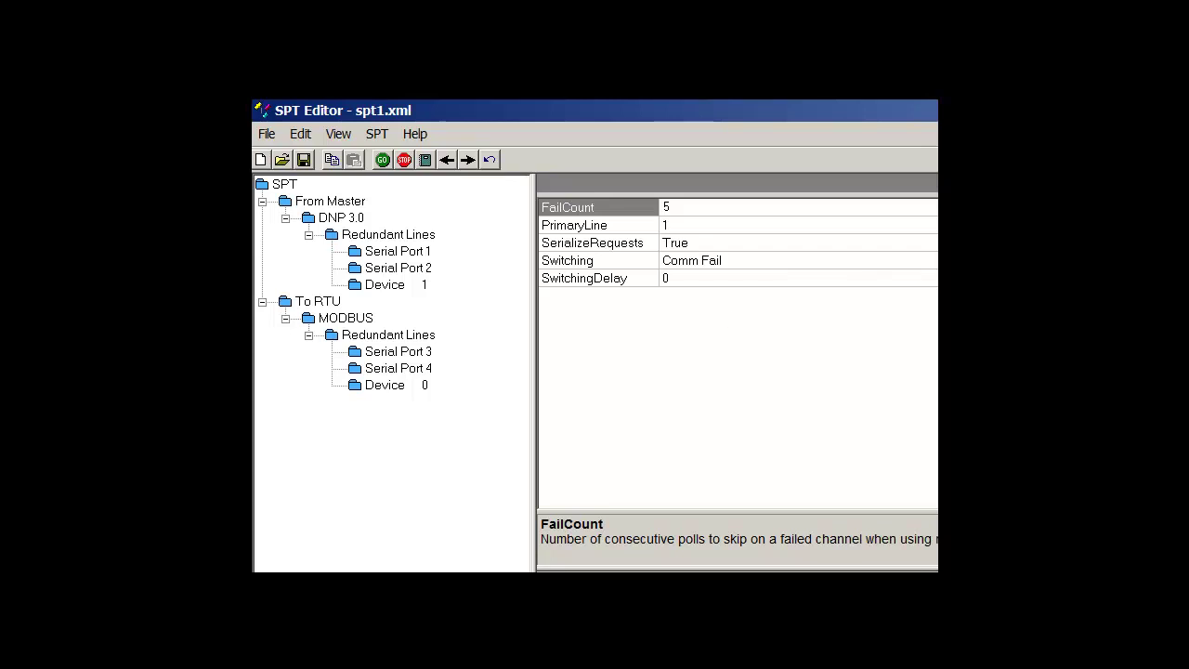
click(692, 260)
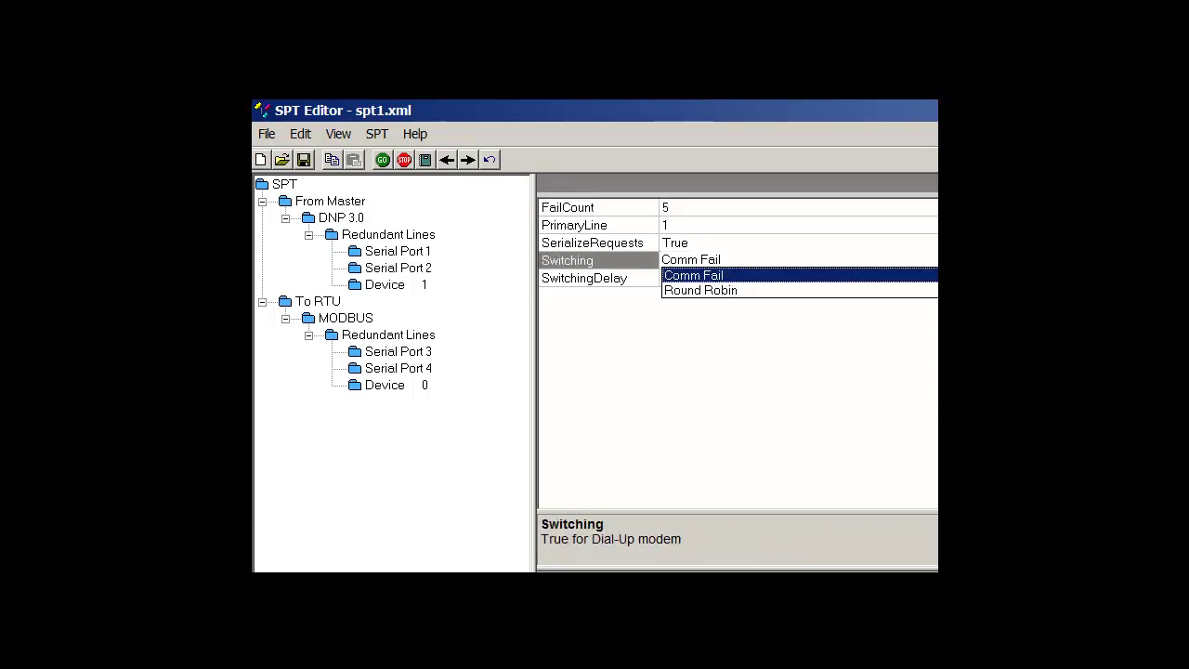
click(728, 291)
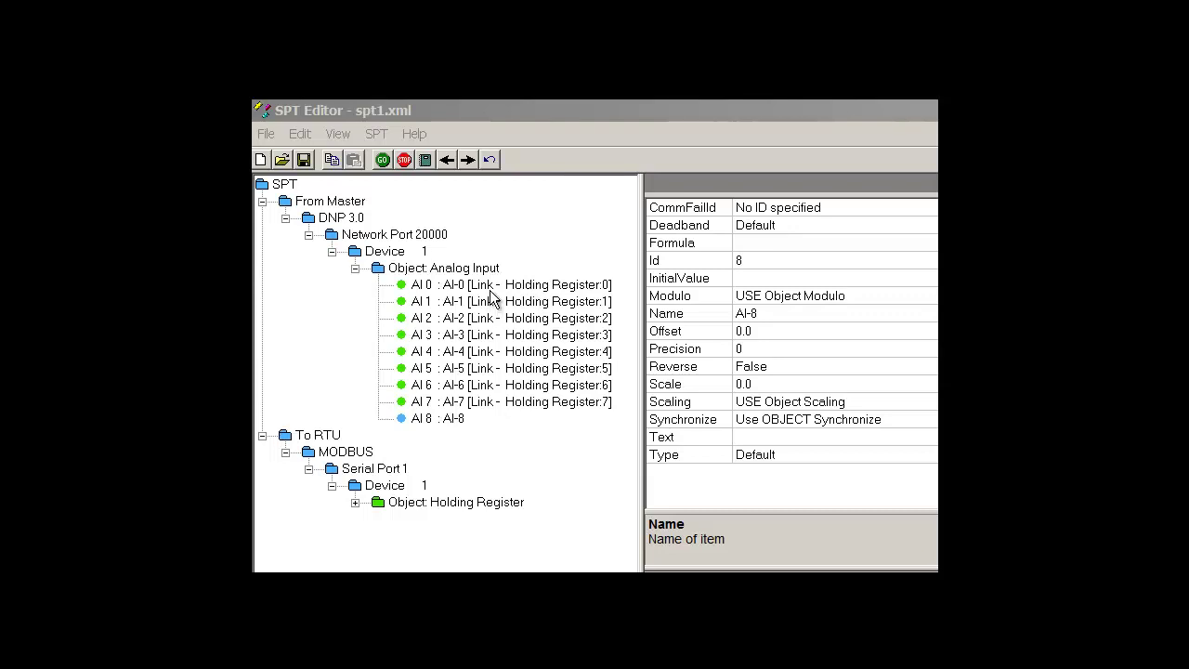
Open the calculation of analog input AI-8 and start its formula with IF[AI-0] > [AI-1] THEN, clearing AI-0's test value
click(430, 421)
right_click(433, 424)
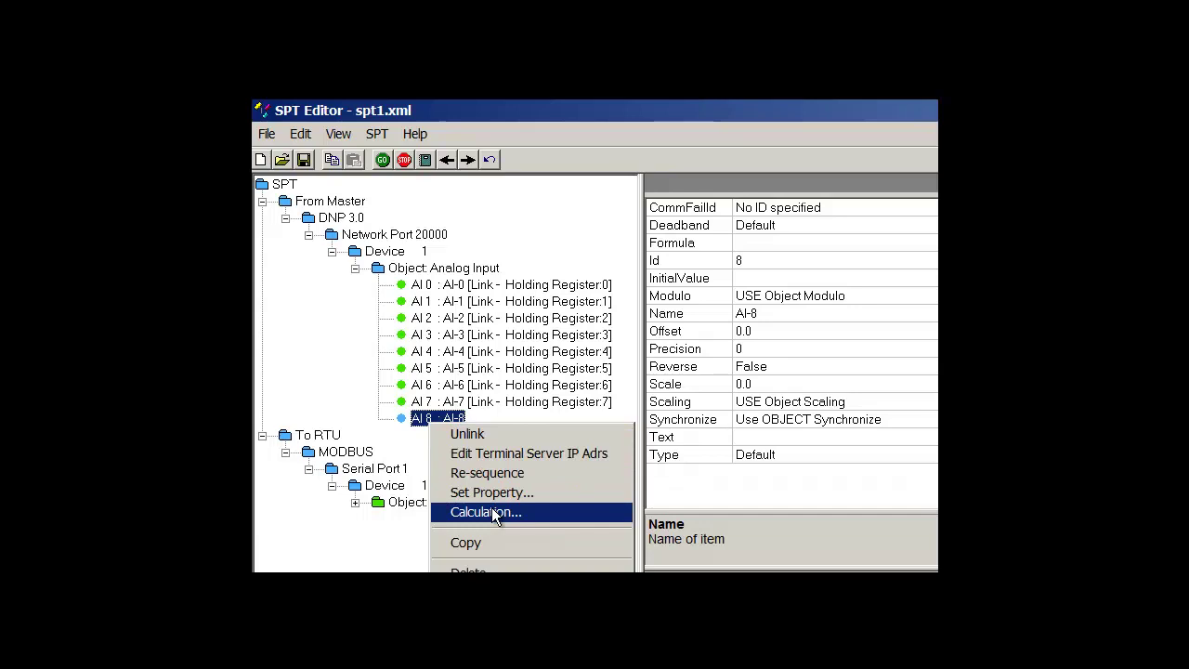
click(535, 517)
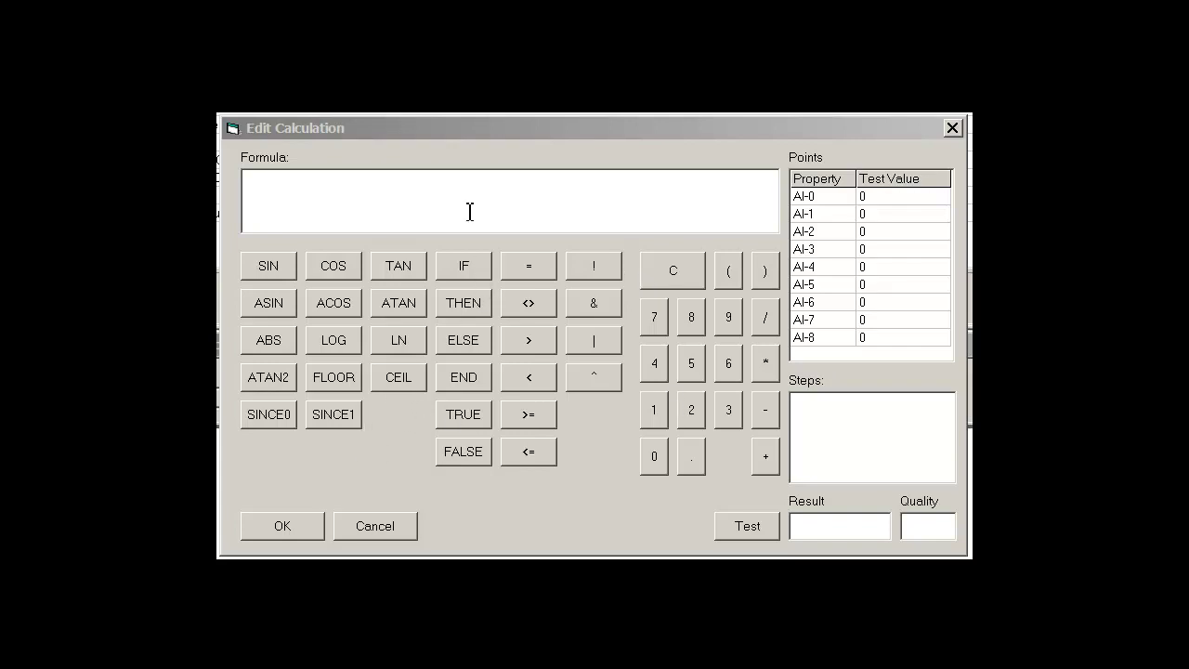
click(464, 267)
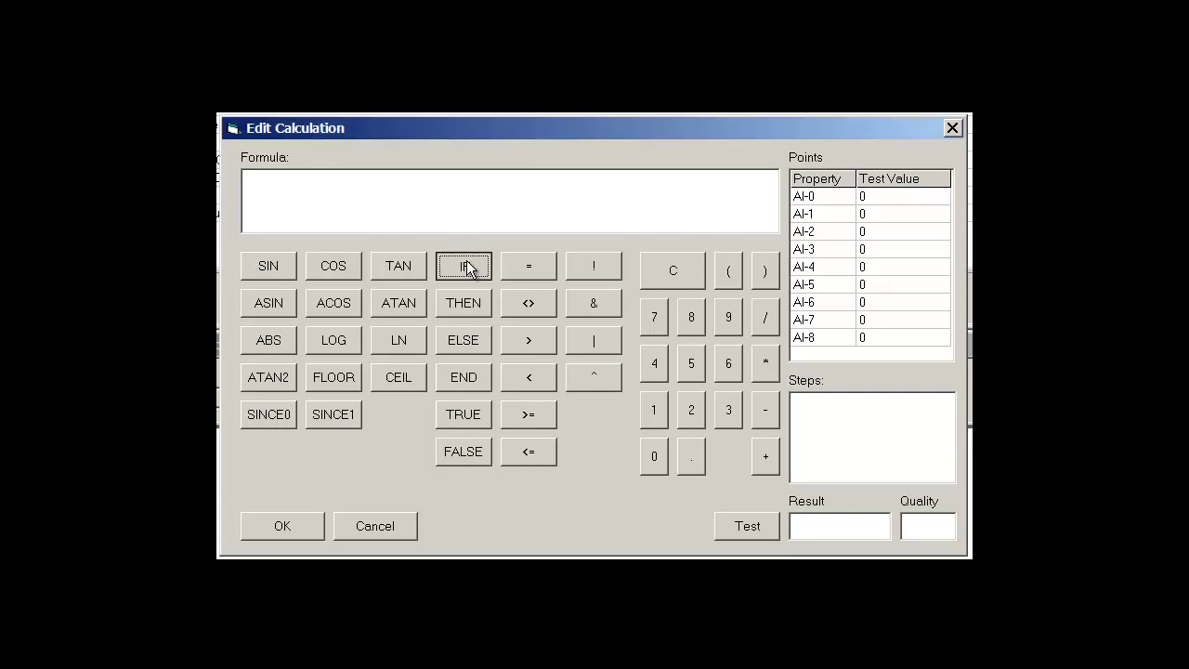
click(824, 196)
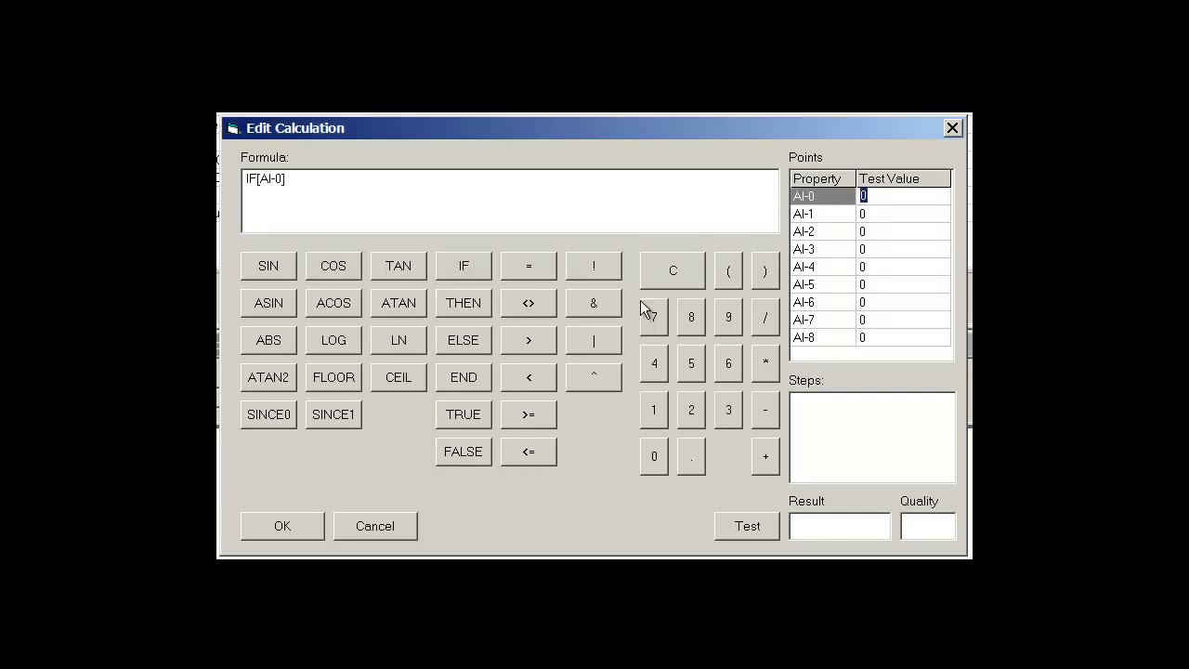
key(BackSpace)
click(516, 344)
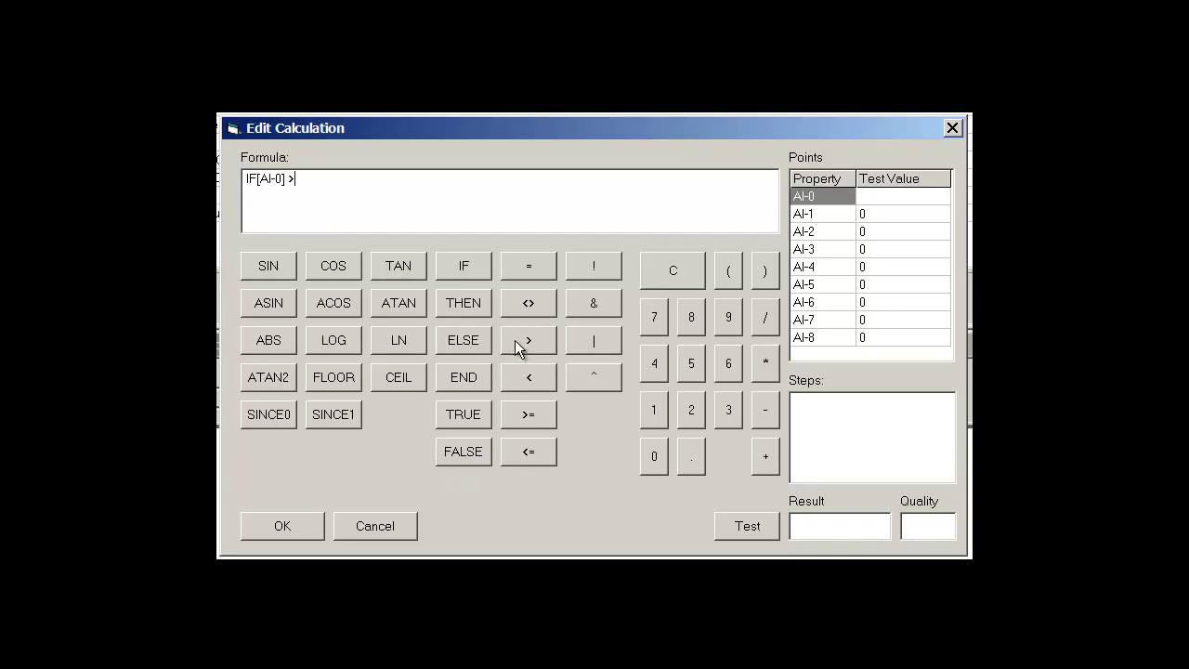
double_click(833, 213)
click(468, 312)
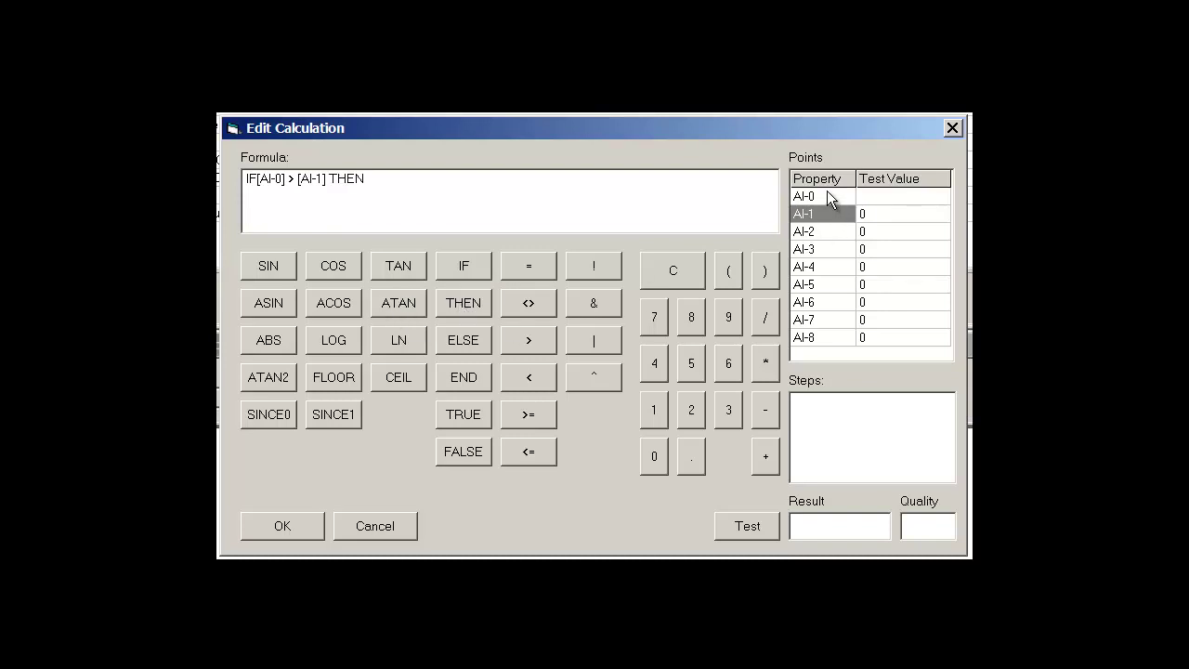
Complete the AI-8 formula by appending [AI-0] ELSE[AI-1] END
double_click(827, 197)
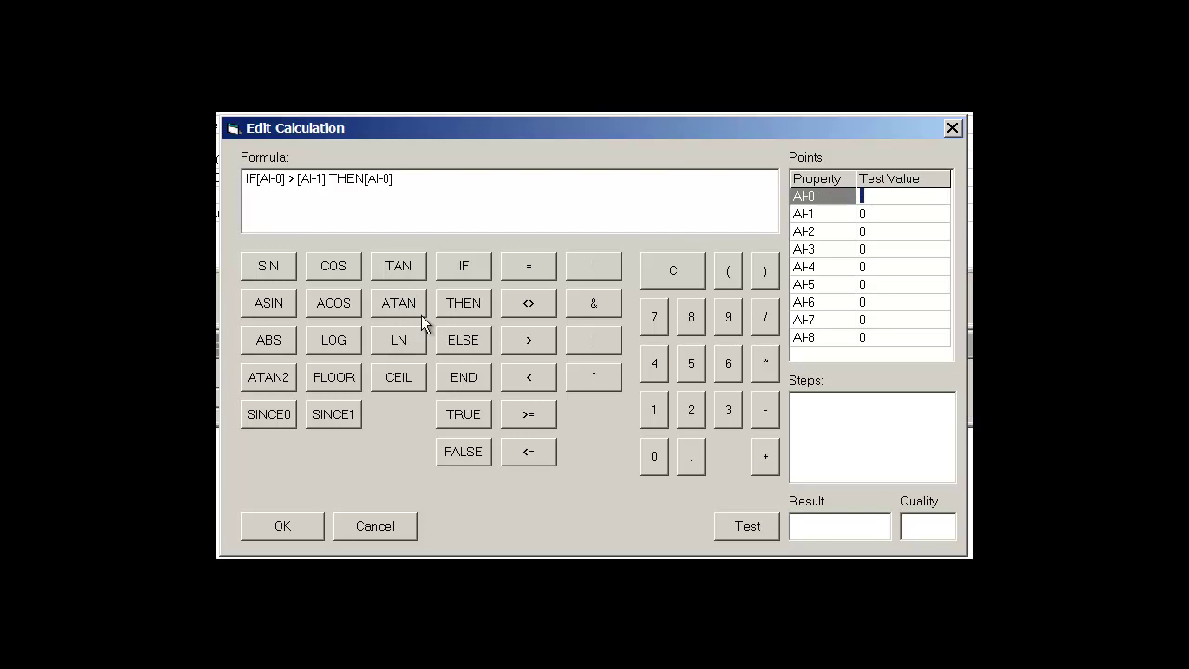
click(454, 333)
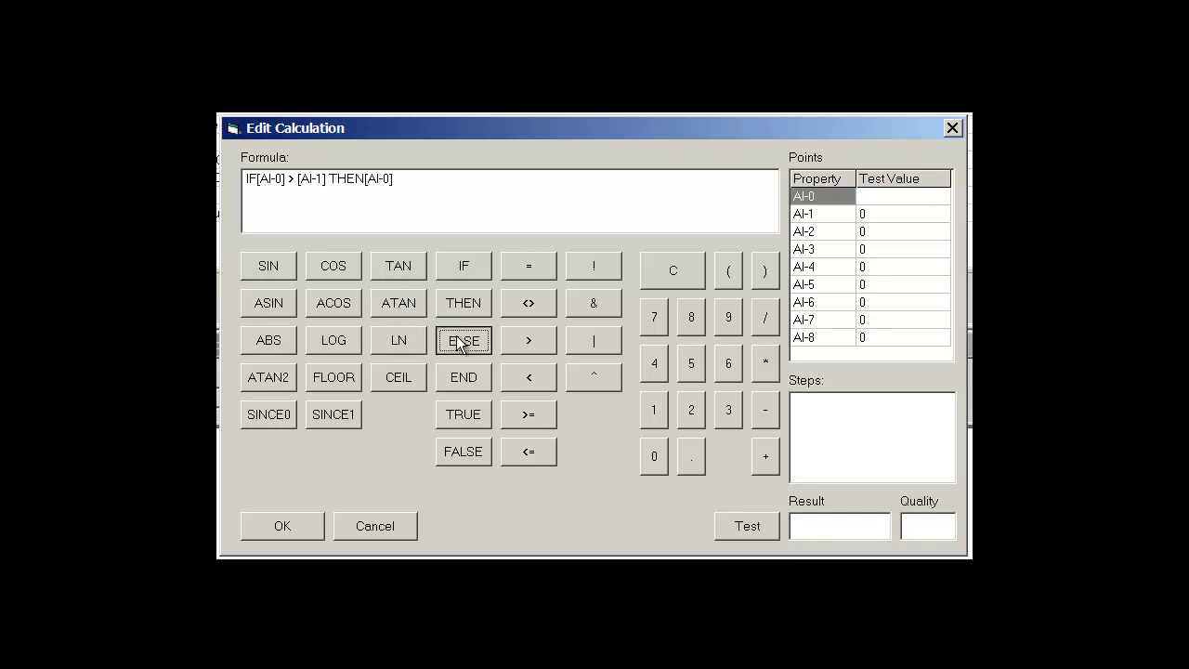
double_click(824, 216)
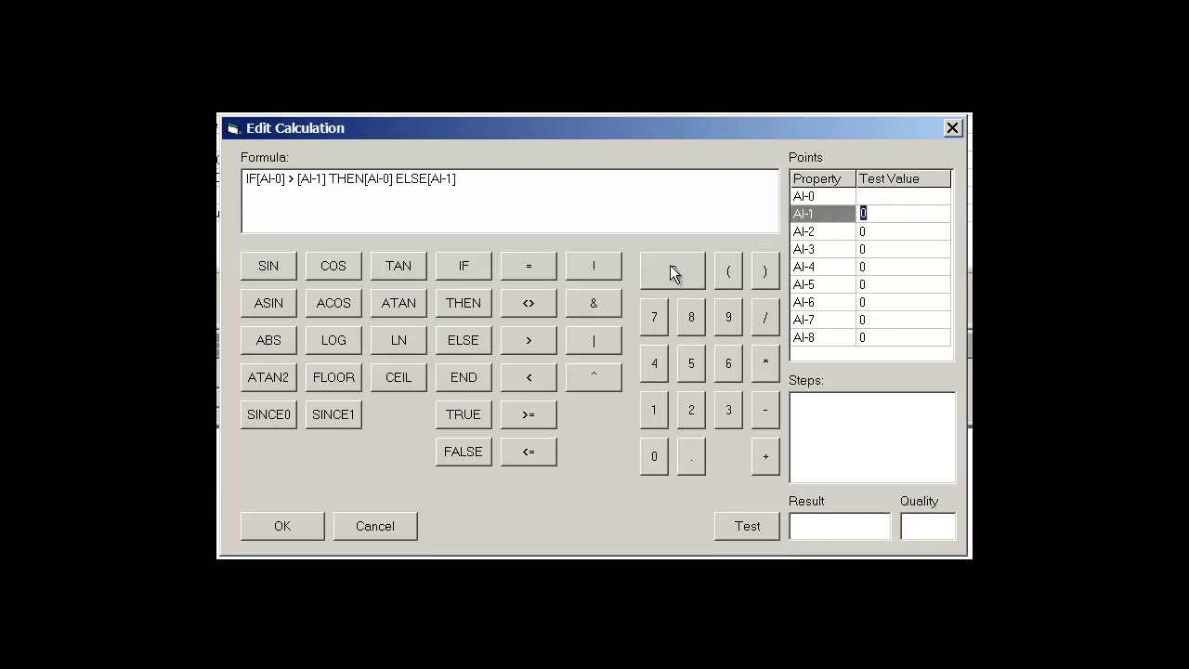
click(457, 379)
click(514, 190)
Test the AI-8 formula, retest it with AI-0's test value set to 1, review the evaluation steps and accept the calculation
click(746, 527)
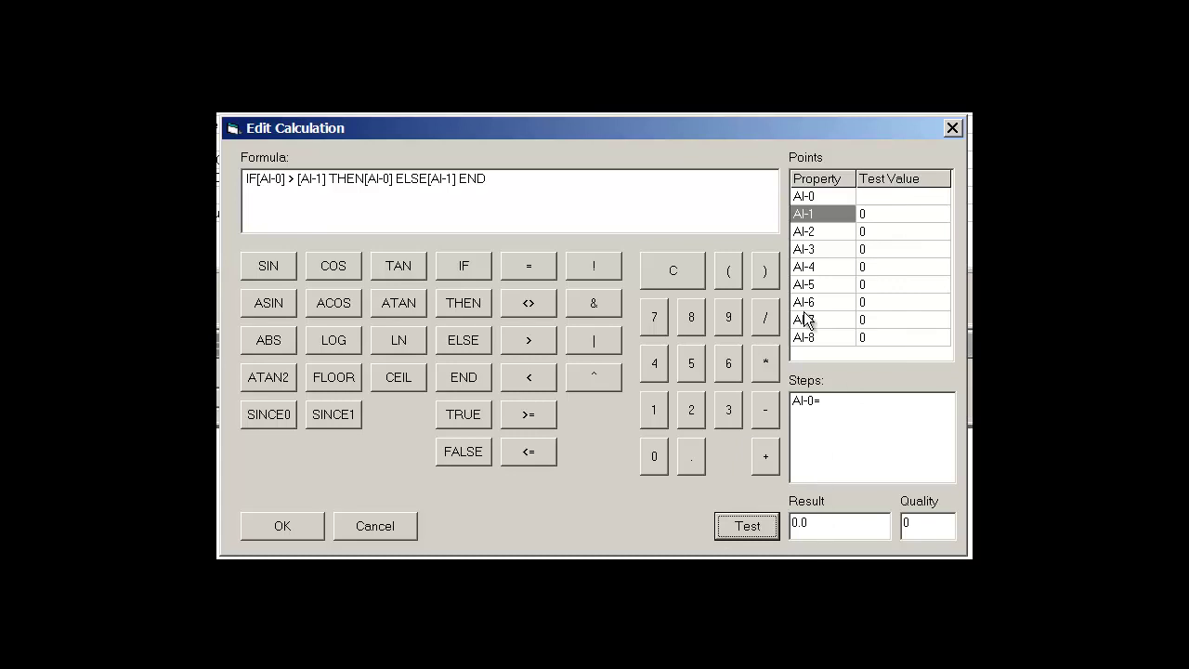
click(873, 197)
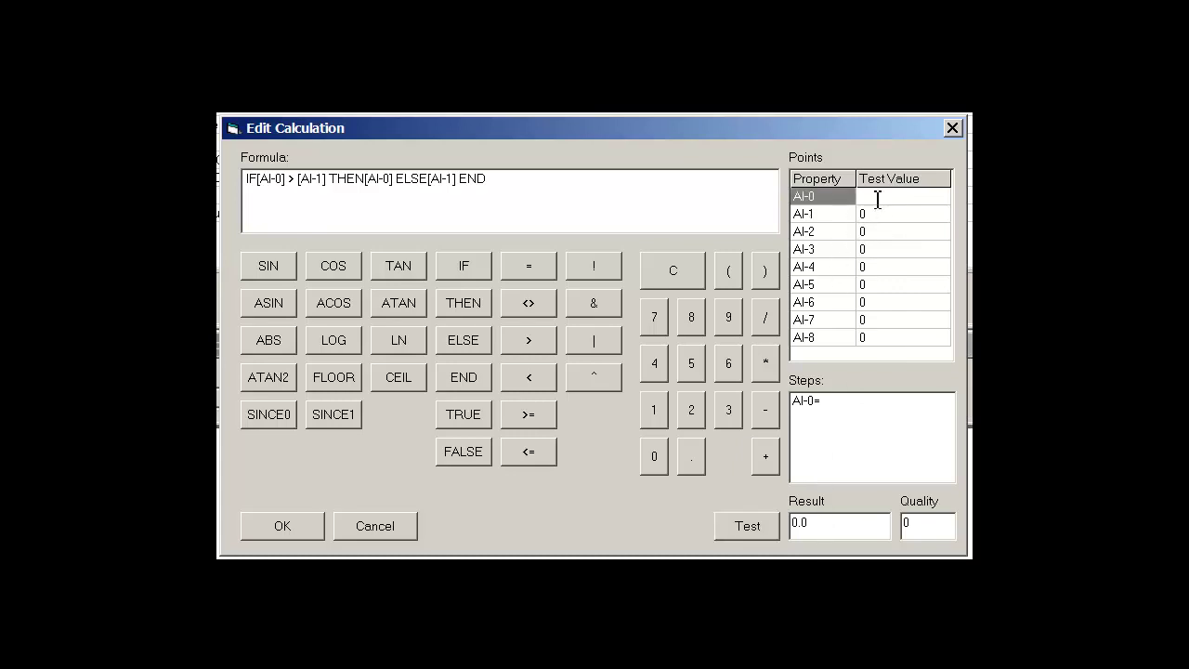
text(1)
click(768, 527)
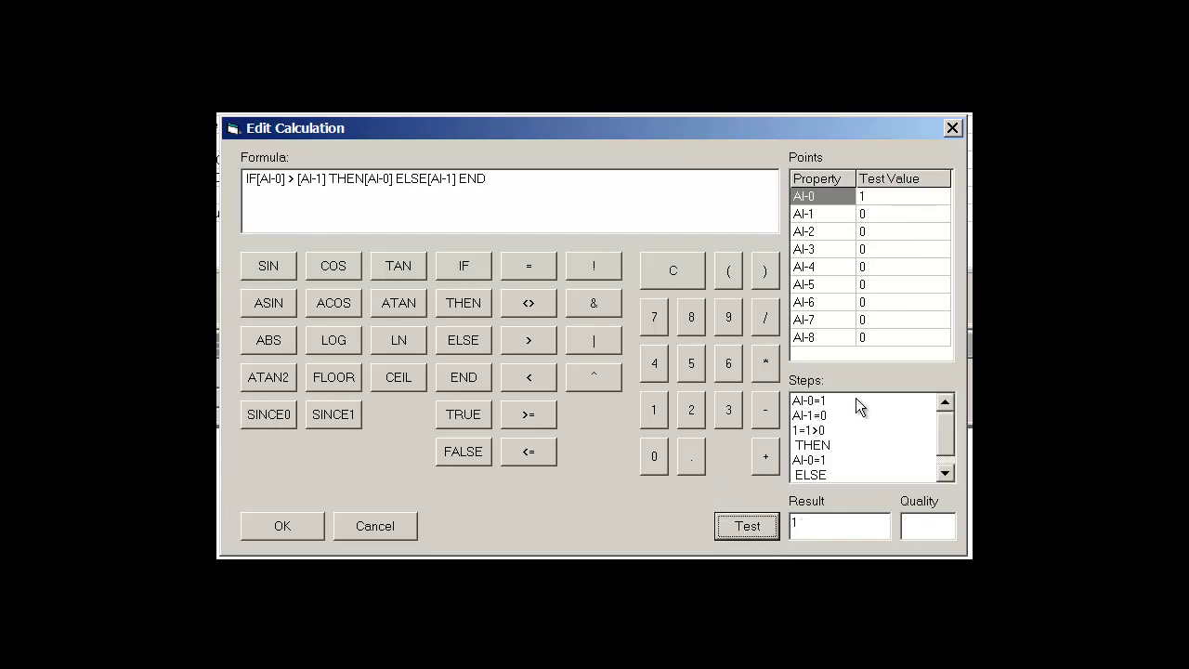
drag(948, 437, 940, 449)
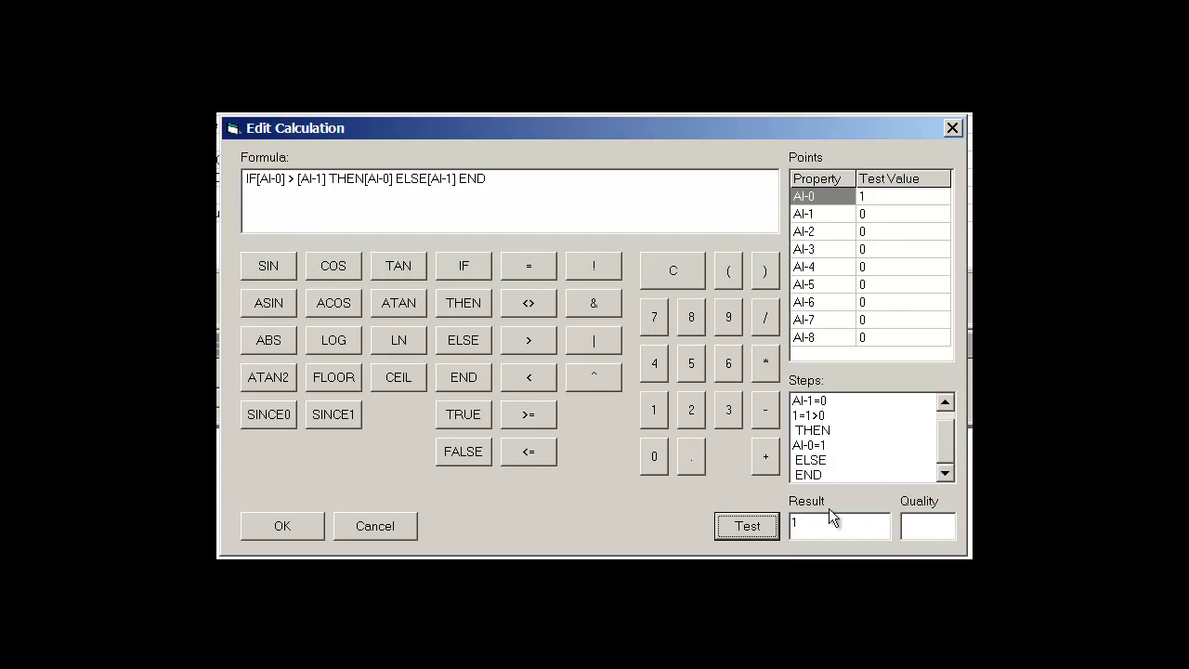
click(261, 526)
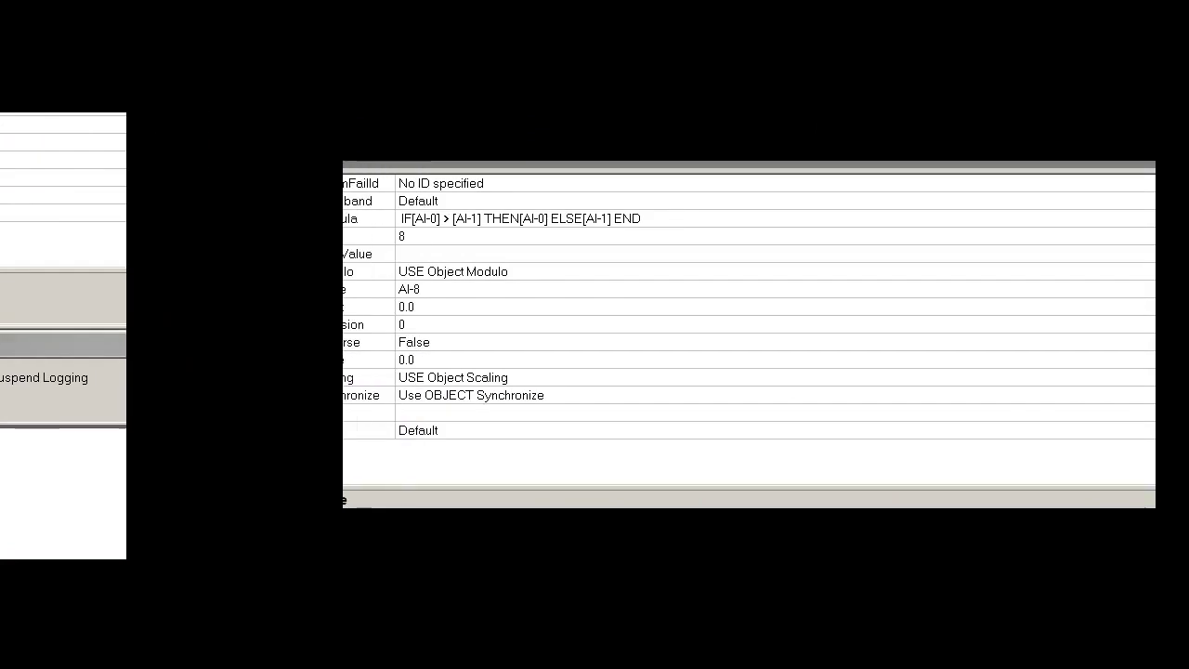
Review the Formula property of analog input AI-8 in the DNP 3.0 device
click(101, 393)
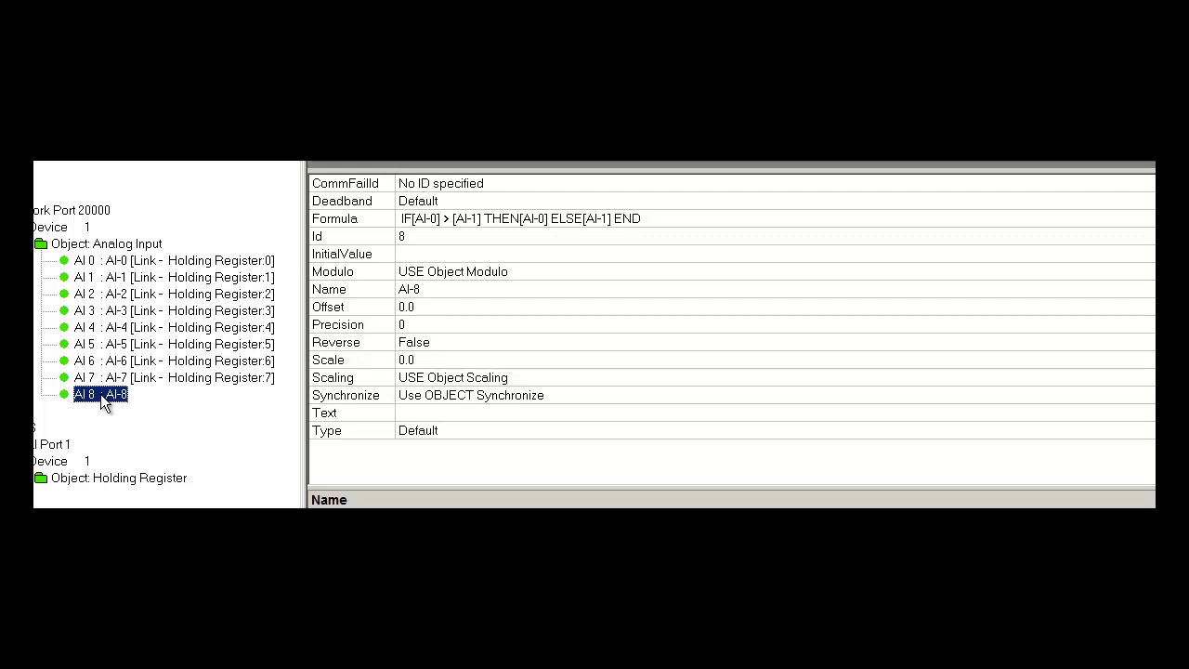
click(652, 221)
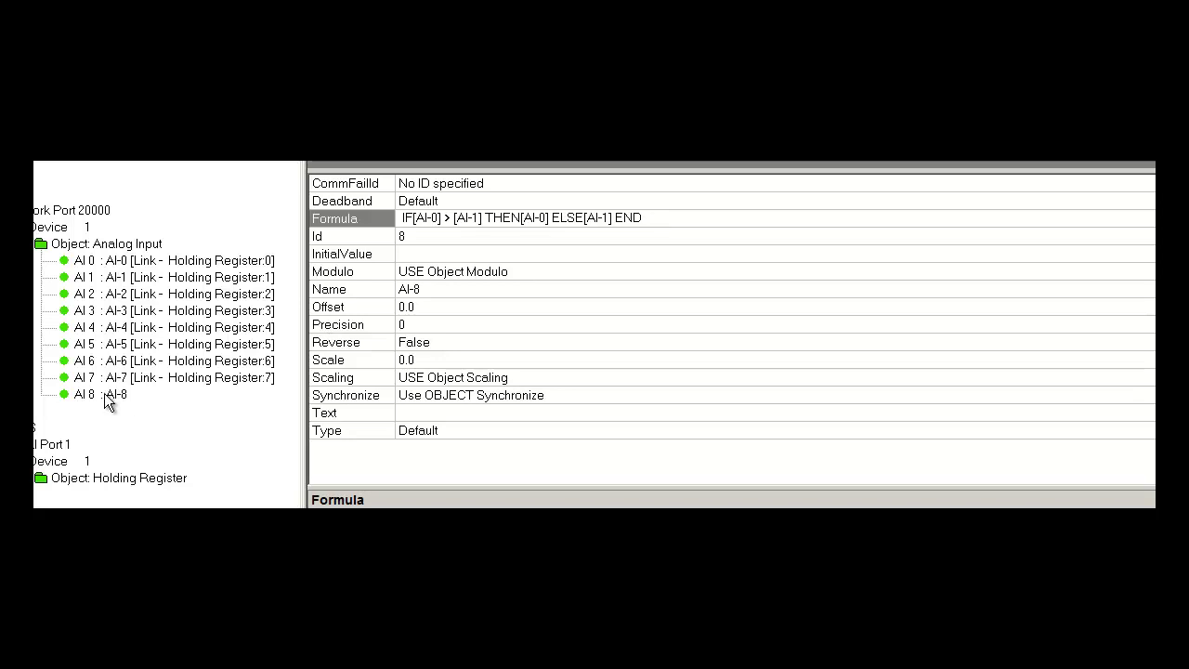
click(105, 393)
click(648, 220)
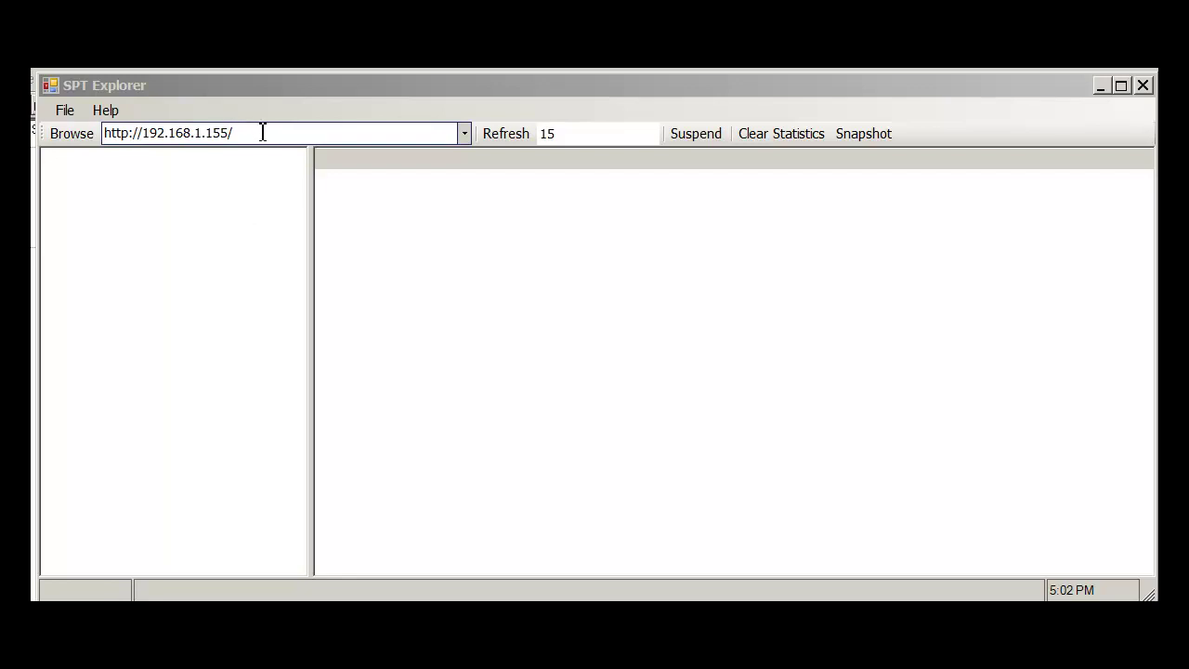
click(57, 139)
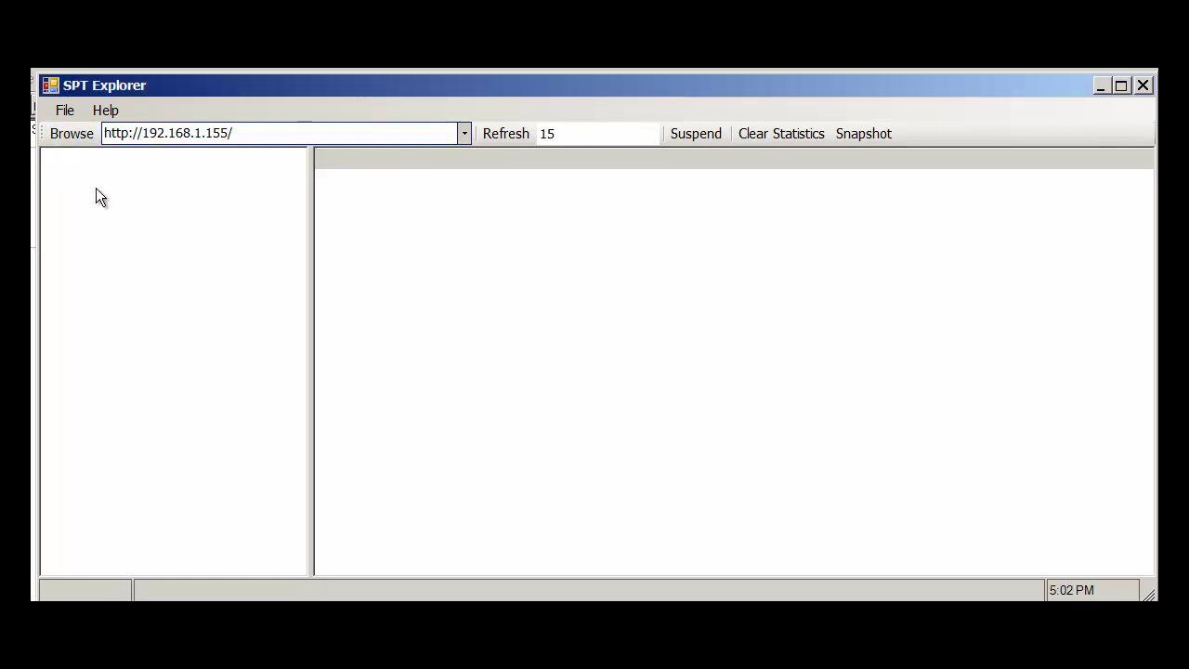
click(88, 138)
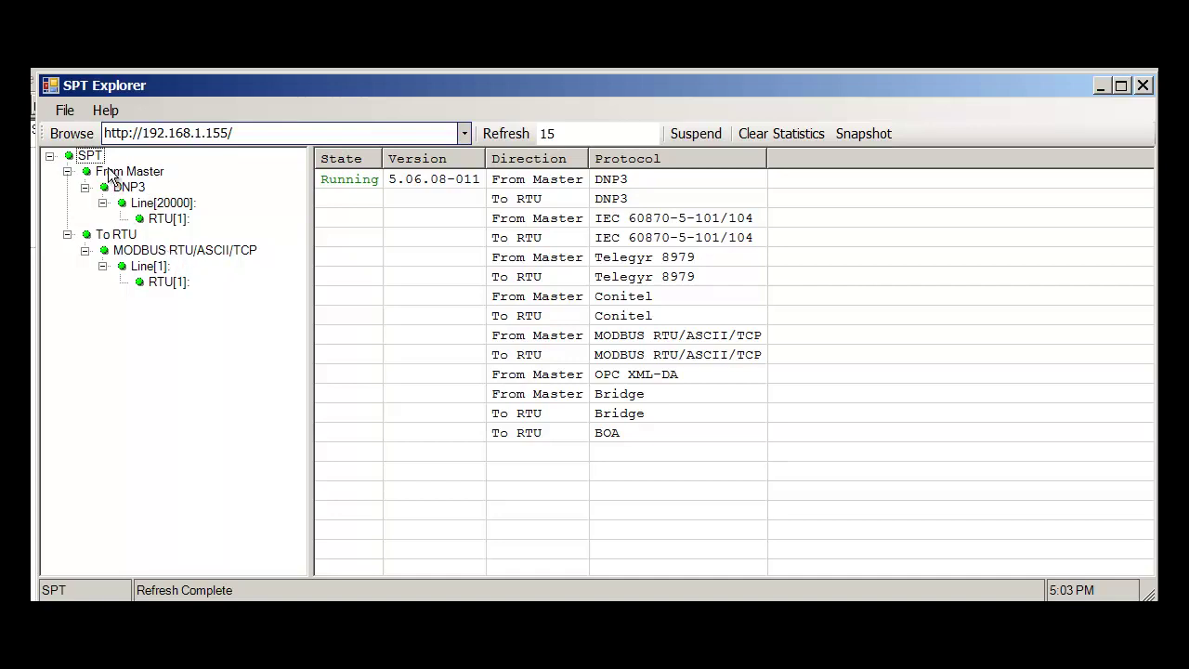
click(168, 281)
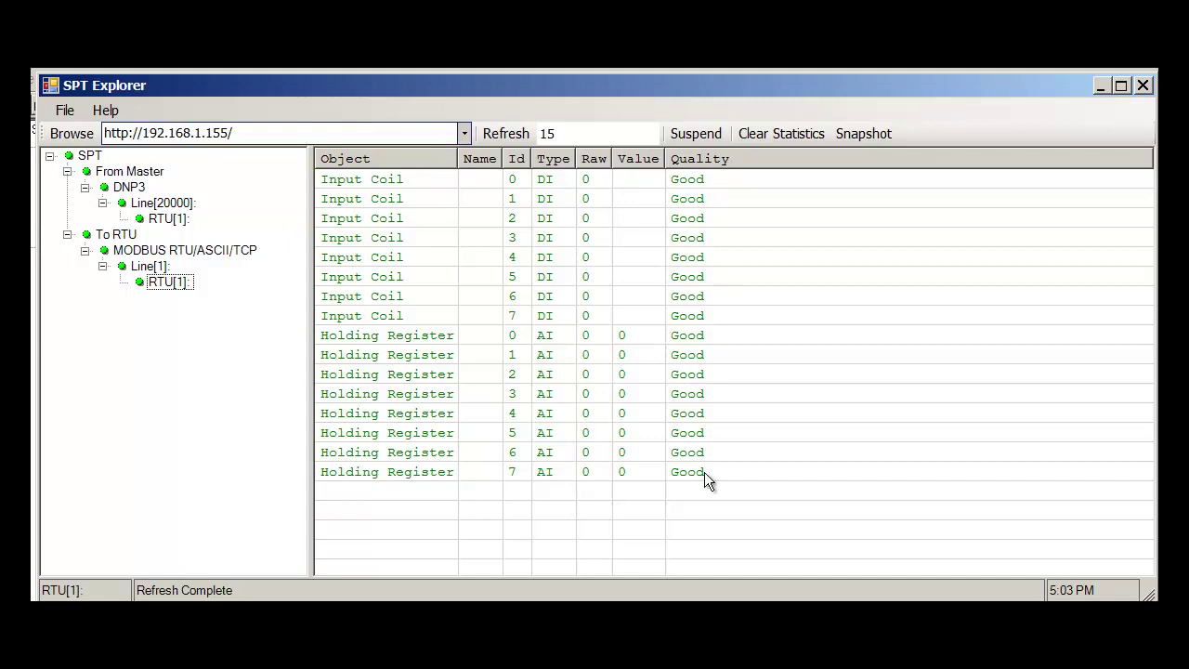
Examine the communication properties and response-time statistics of MODBUS Line[1], and check the configured capture file
click(154, 268)
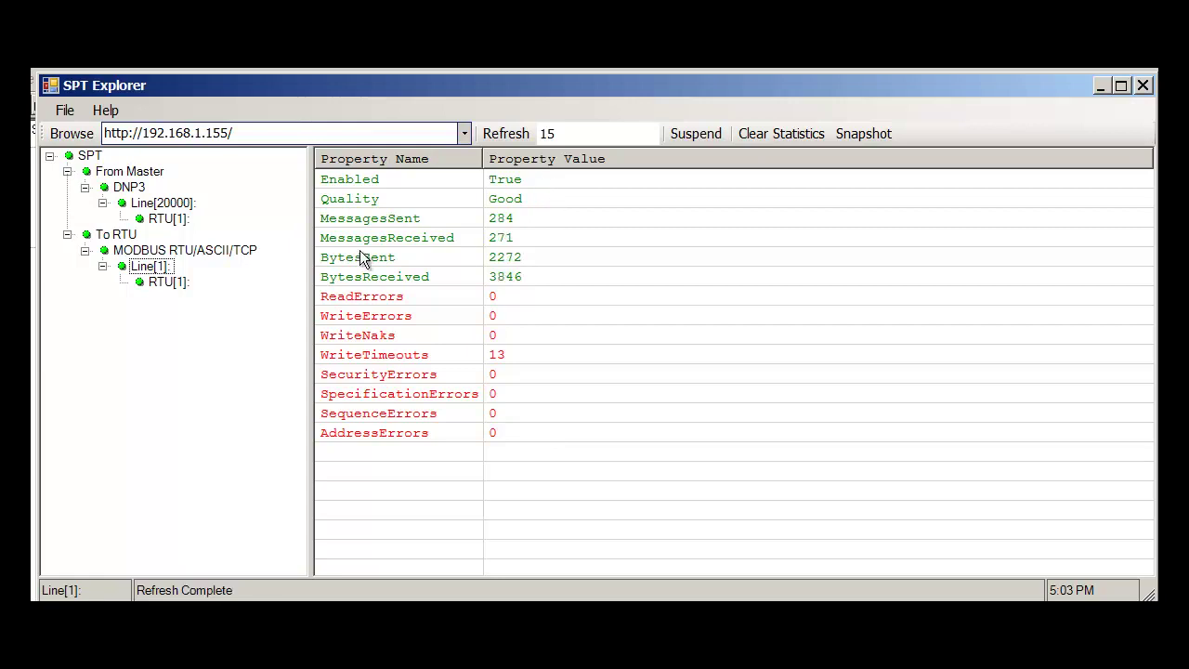
click(155, 271)
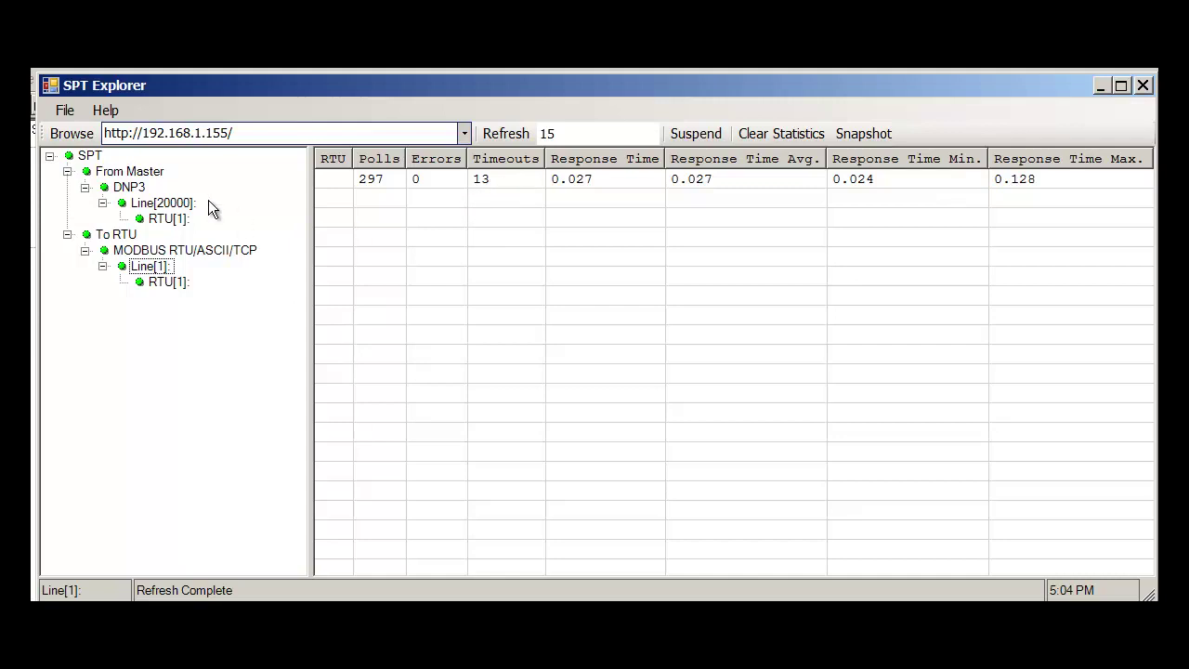
click(74, 117)
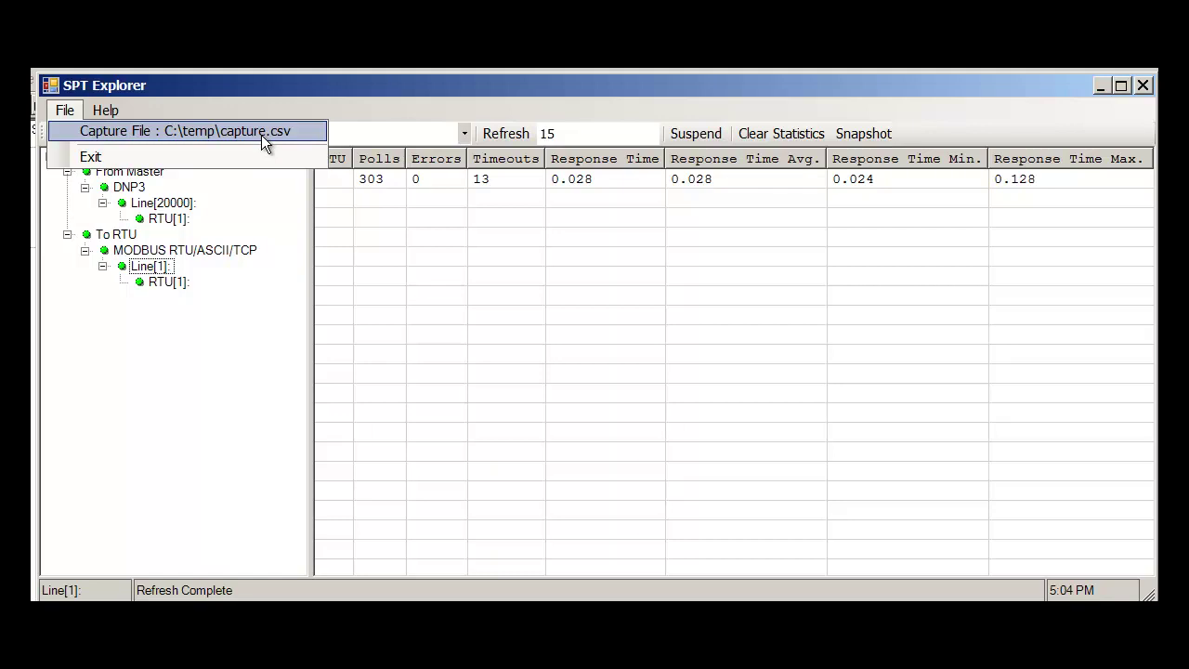
click(374, 253)
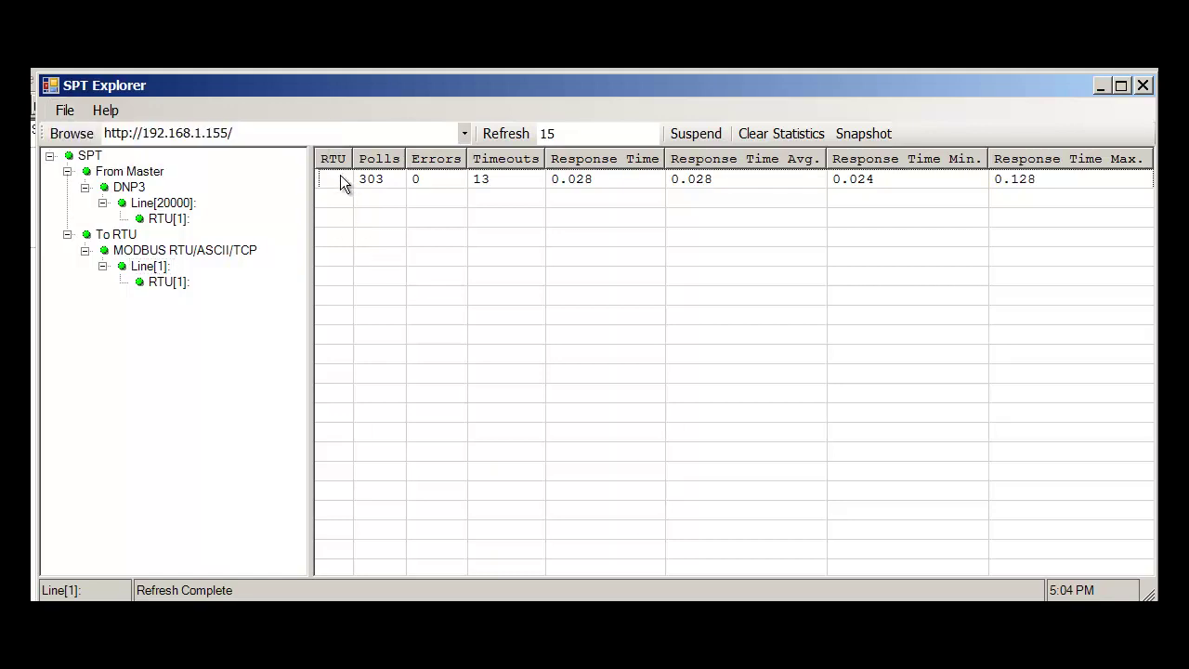